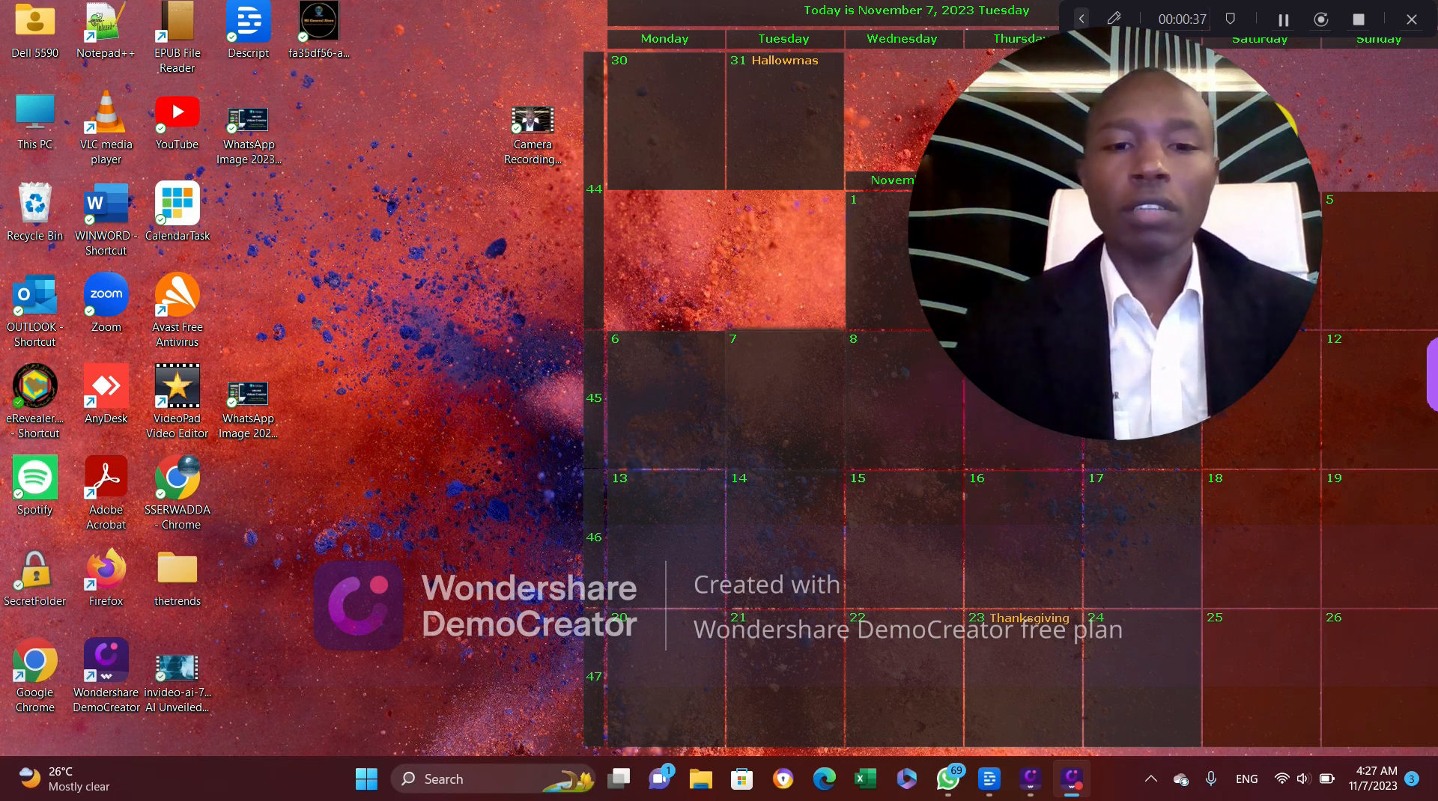
# Step: Open Google Chrome from the desktop and search Google for "veed studio"
pyautogui.click(529, 127)
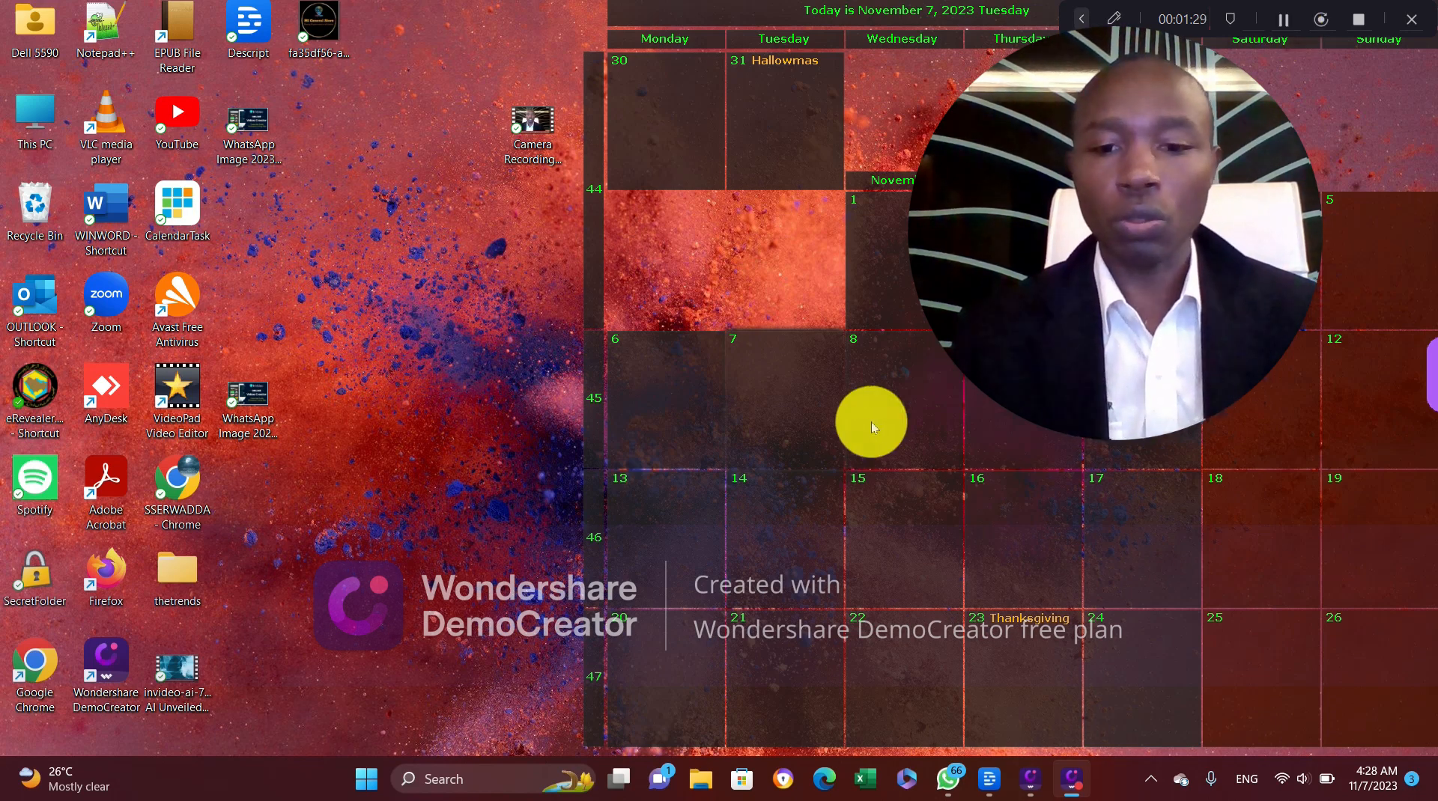
pyautogui.click(177, 474)
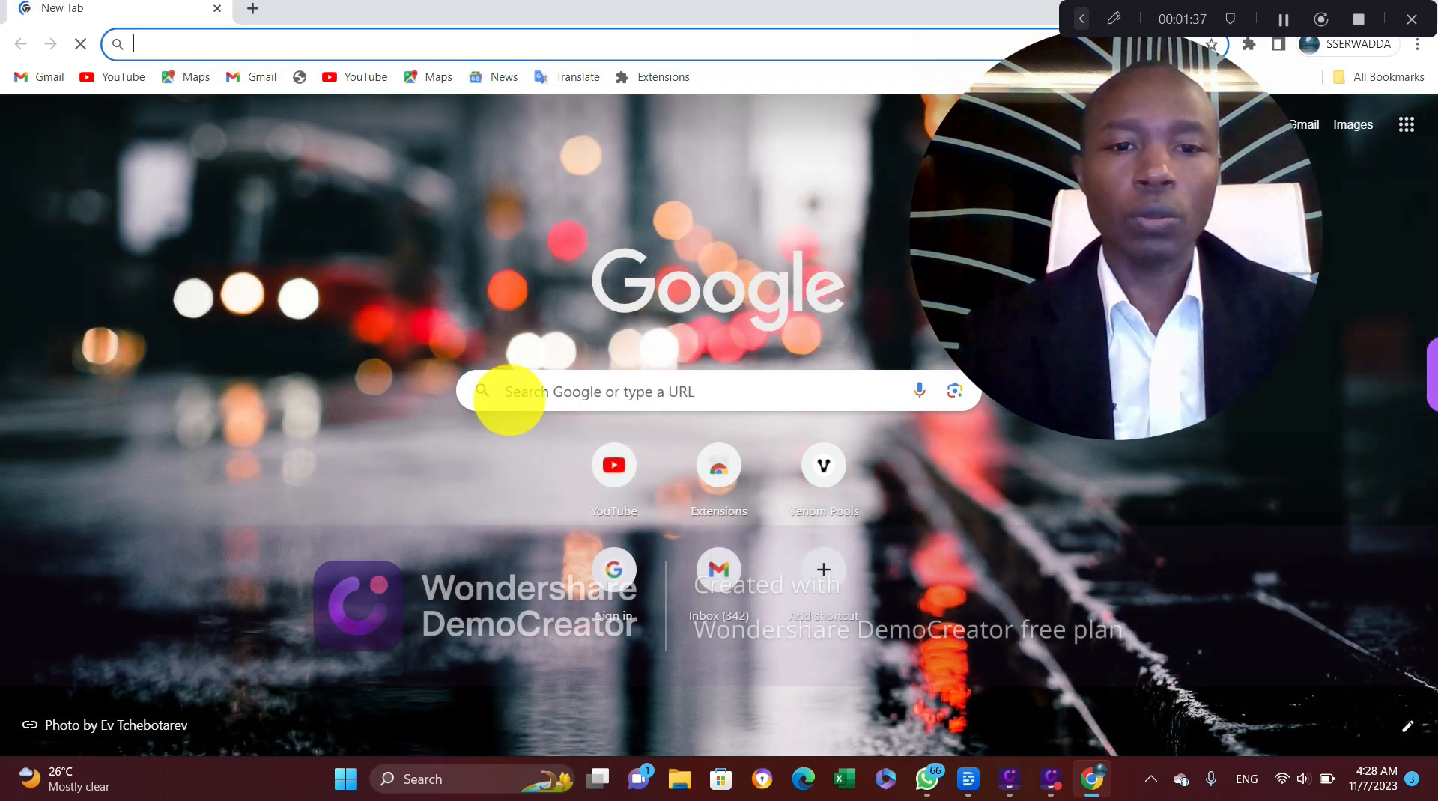
pyautogui.click(530, 391)
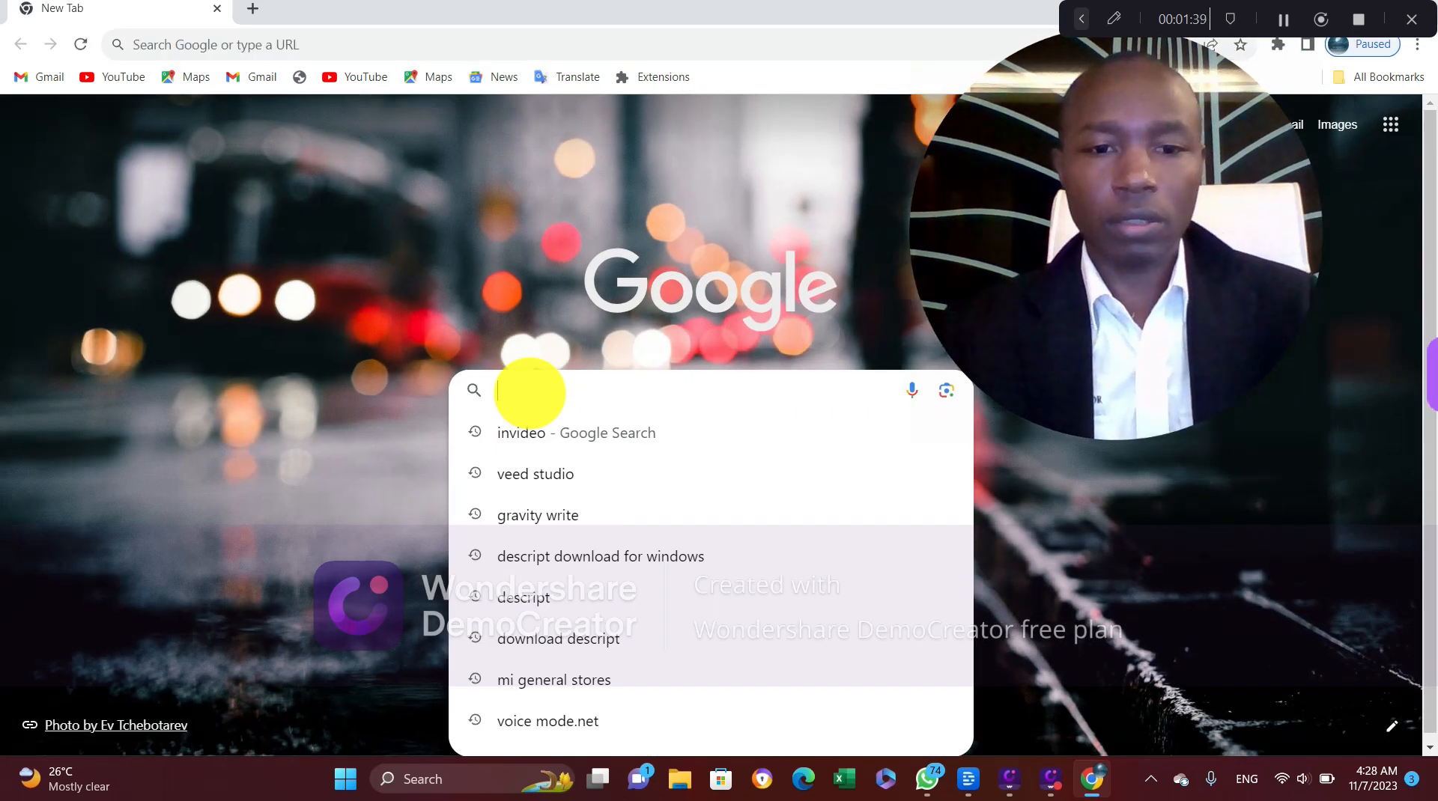
pyautogui.write('ve')
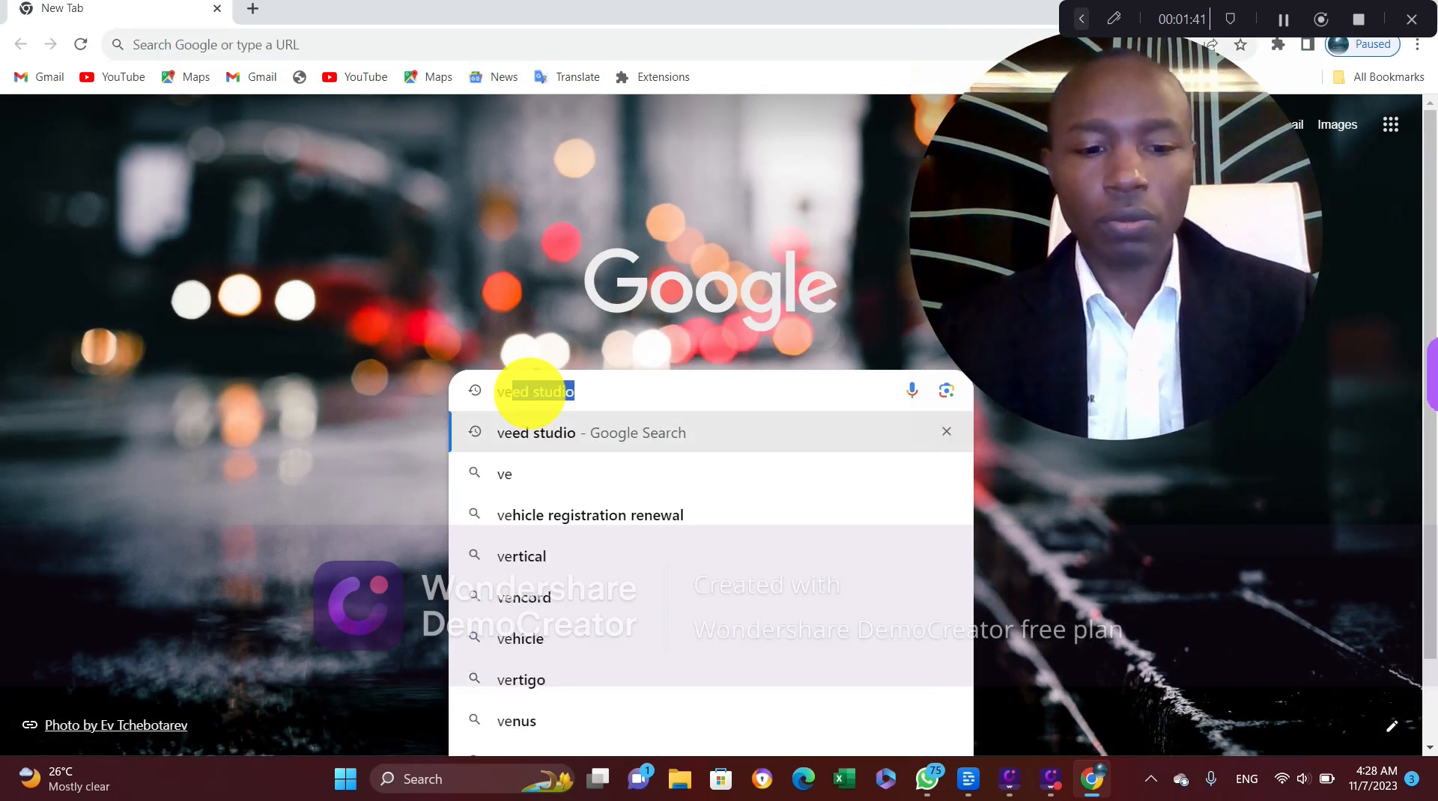
pyautogui.write('ed')
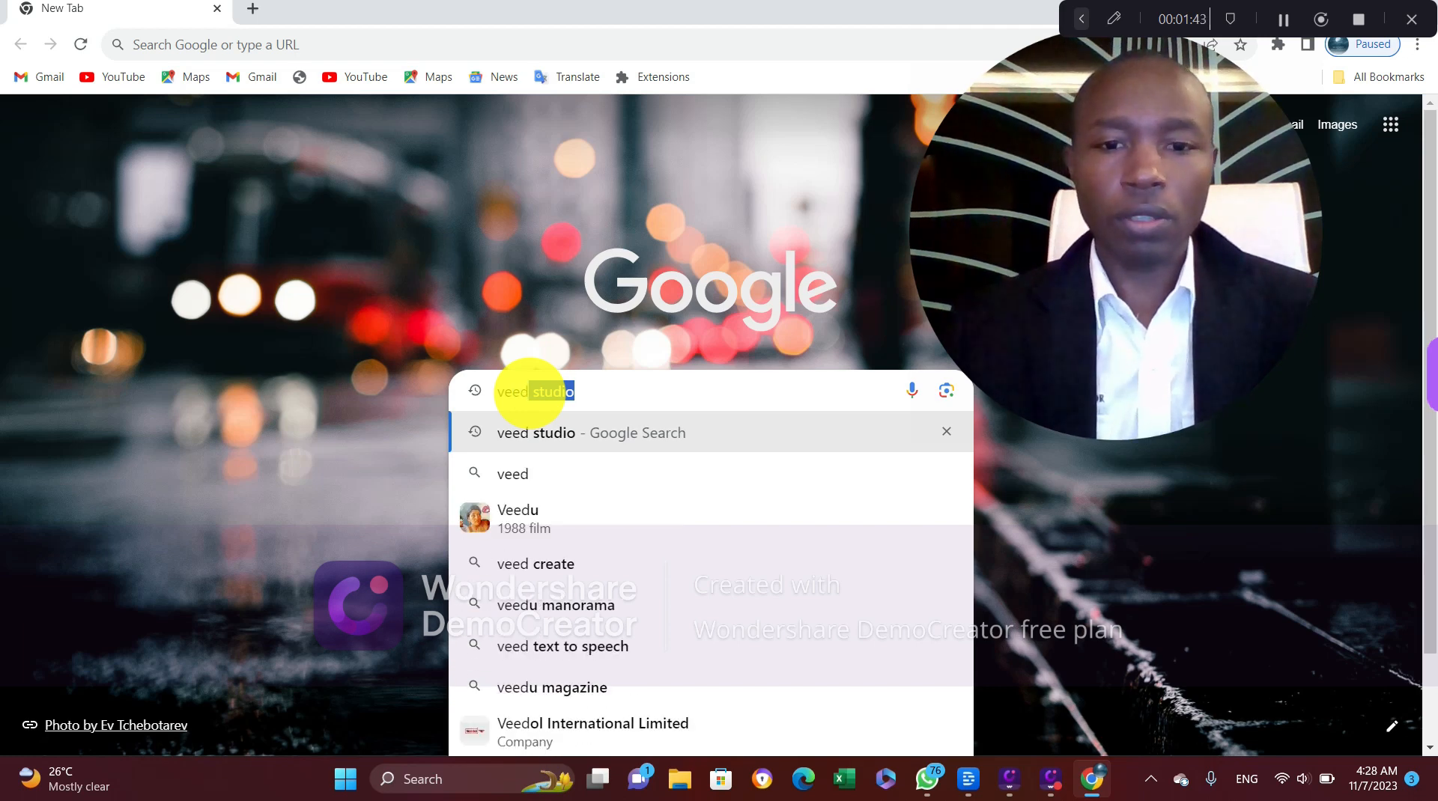
pyautogui.press('Return')
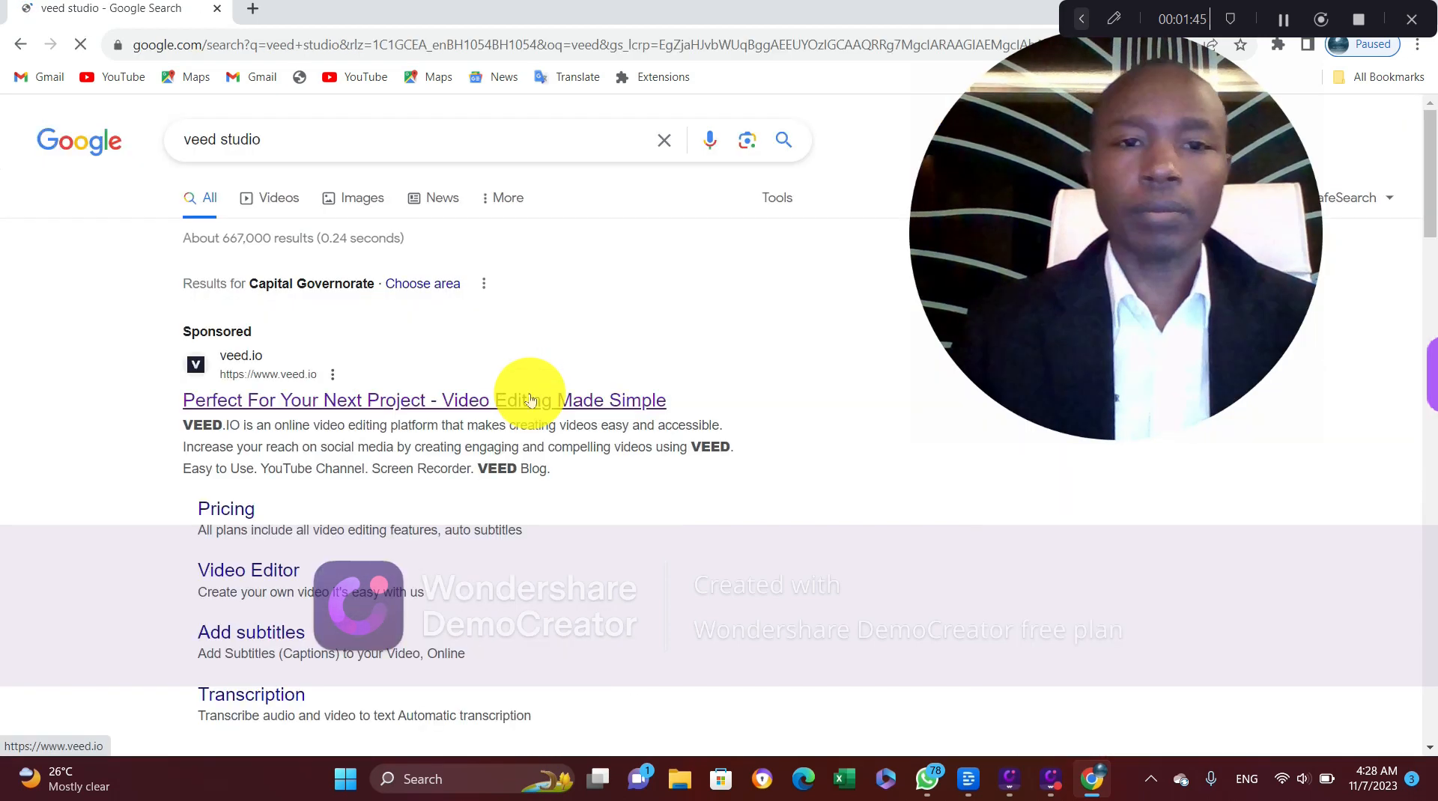
# Step: Open the sponsored veed.io website from the search results and start using the editor for free
pyautogui.click(307, 409)
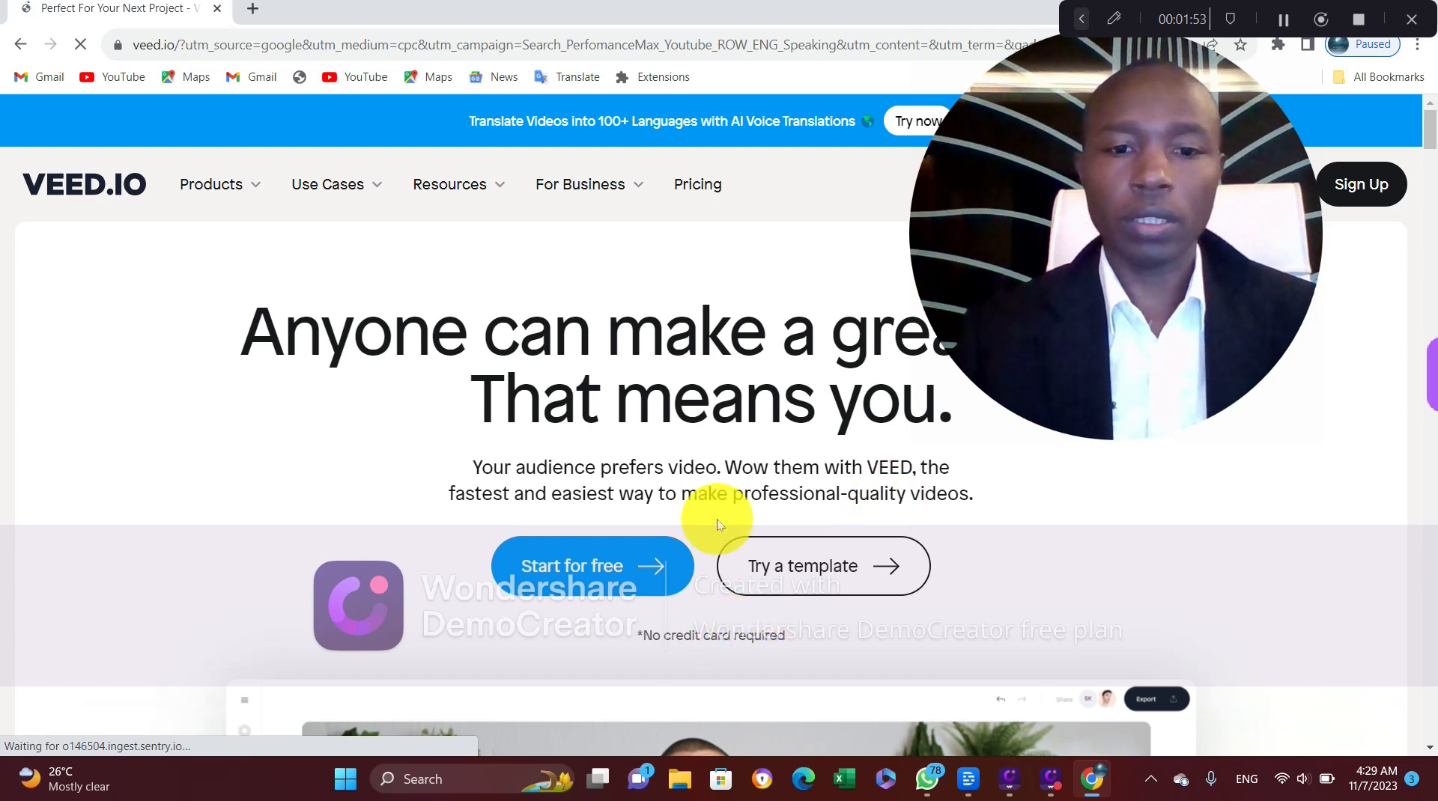
pyautogui.click(615, 578)
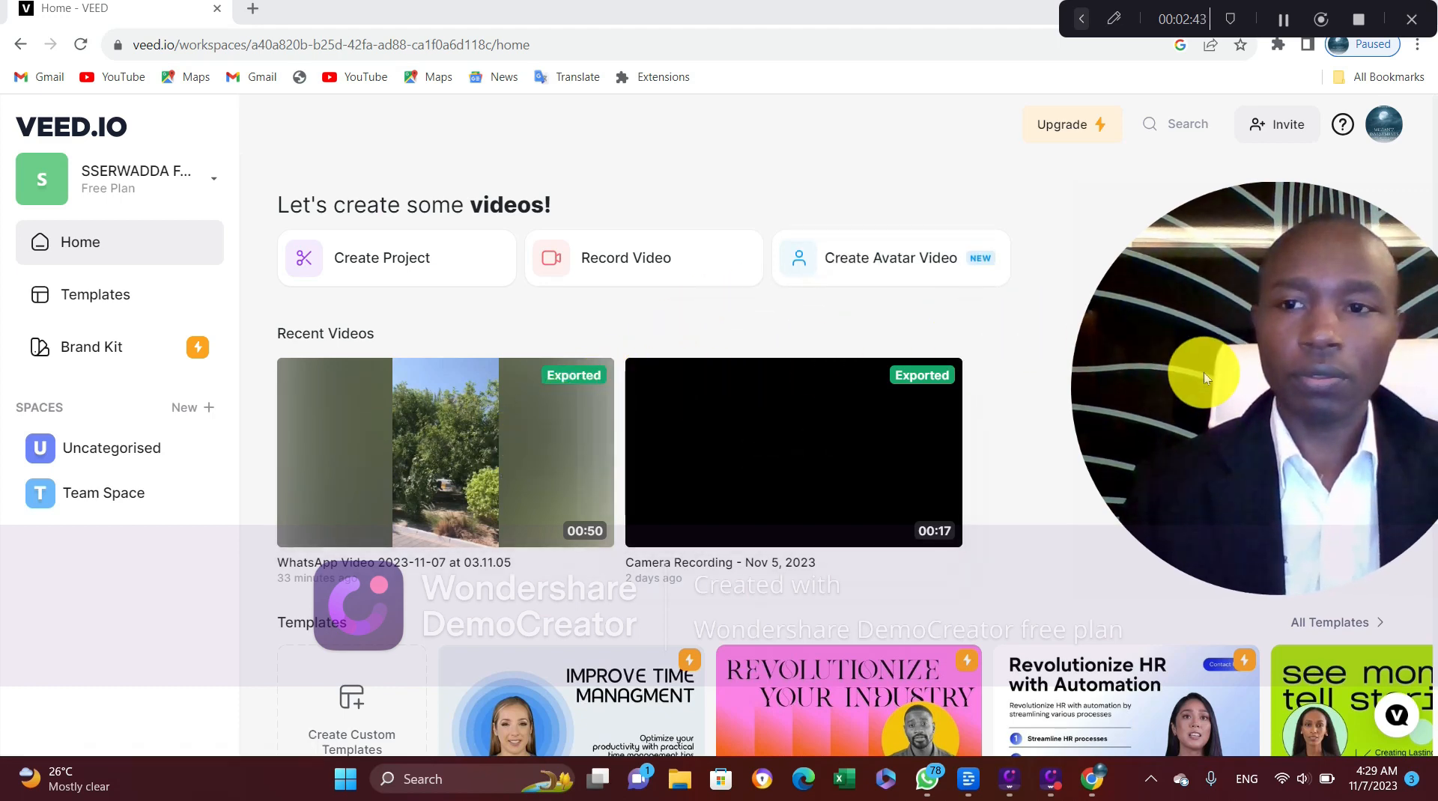
pyautogui.moveTo(1076, 289); pyautogui.dragTo(1174, 342)
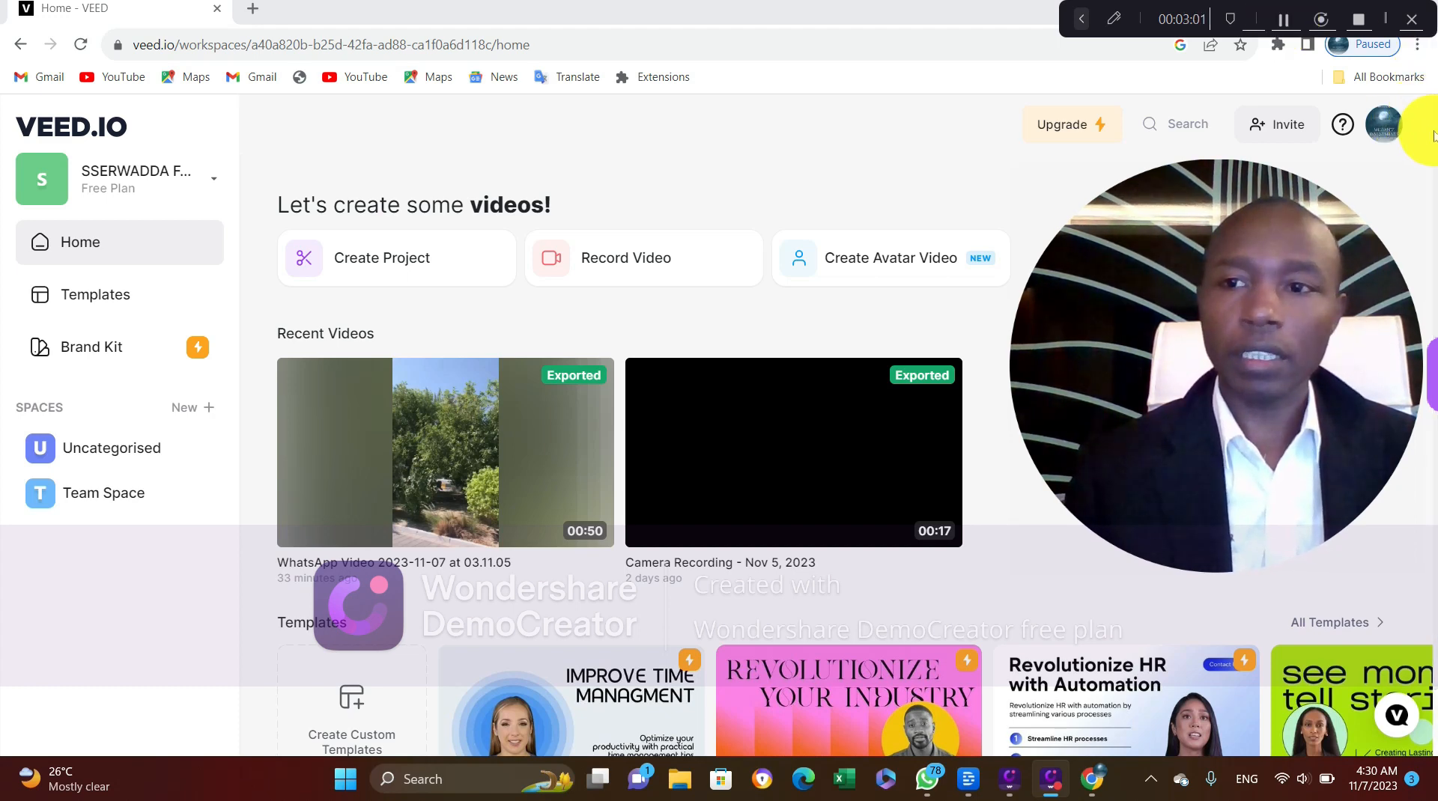
# Step: Browse the ready-made video templates offered on the workspace home page
pyautogui.scroll(-1, 1436, 139)
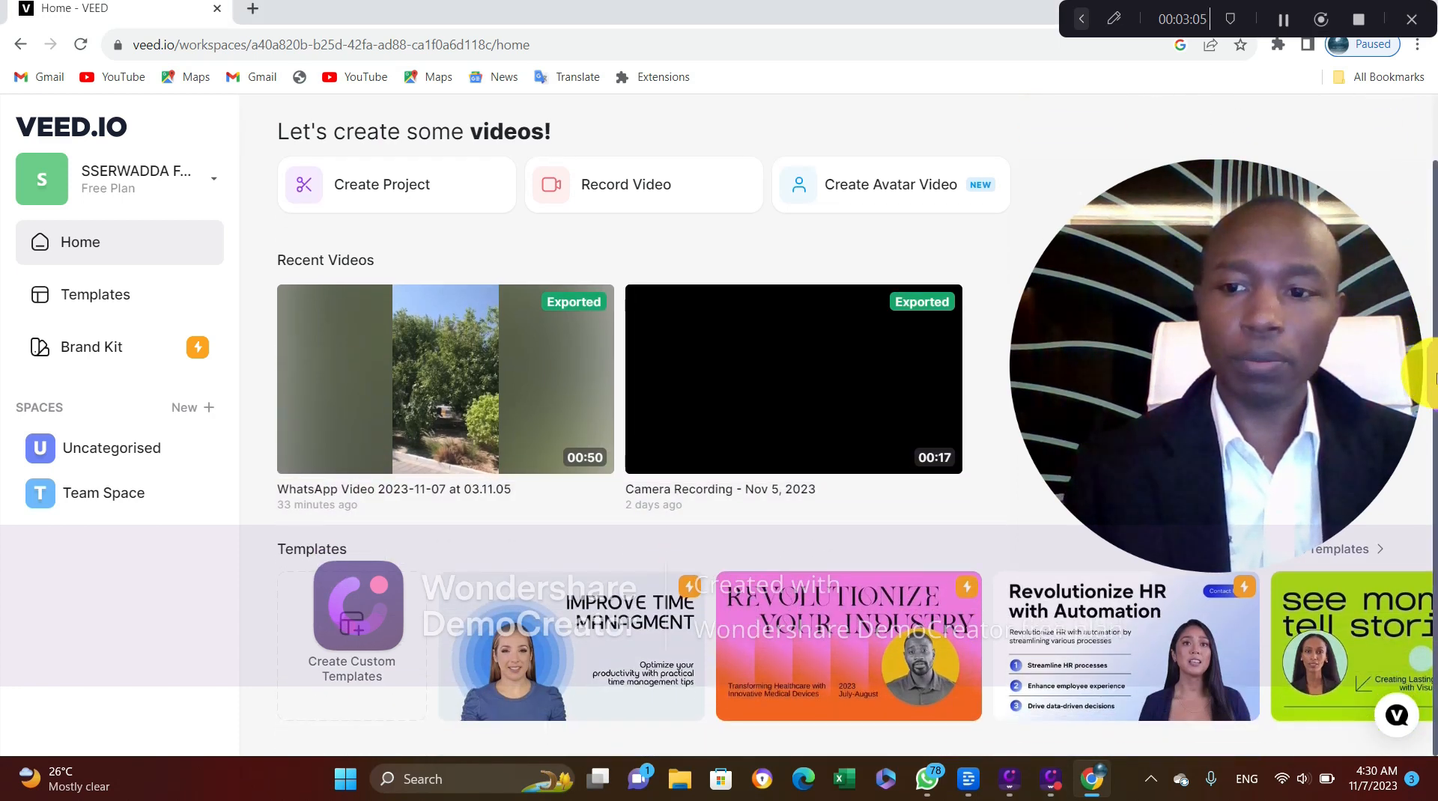
pyautogui.click(1431, 370)
pyautogui.click(1423, 453)
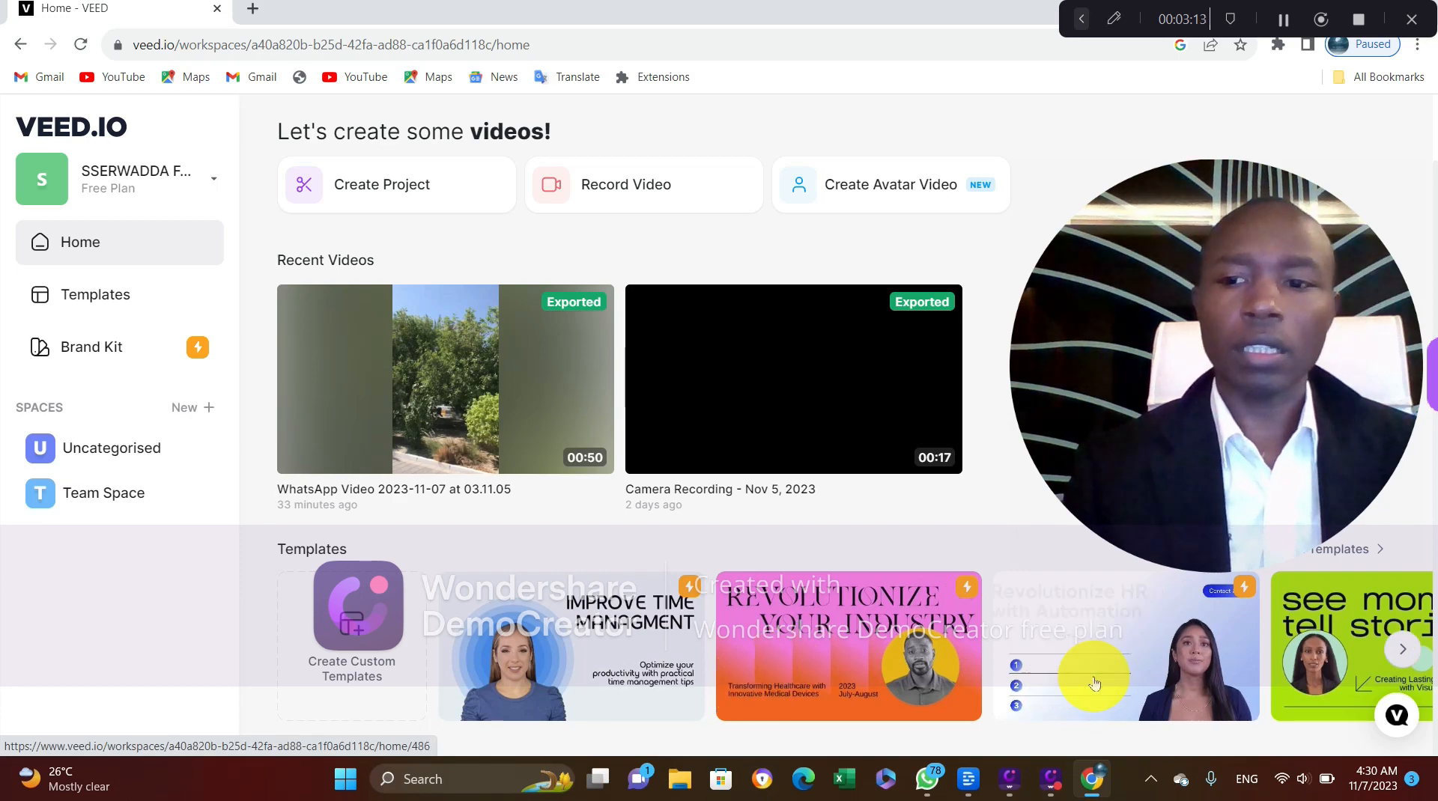
pyautogui.click(1406, 654)
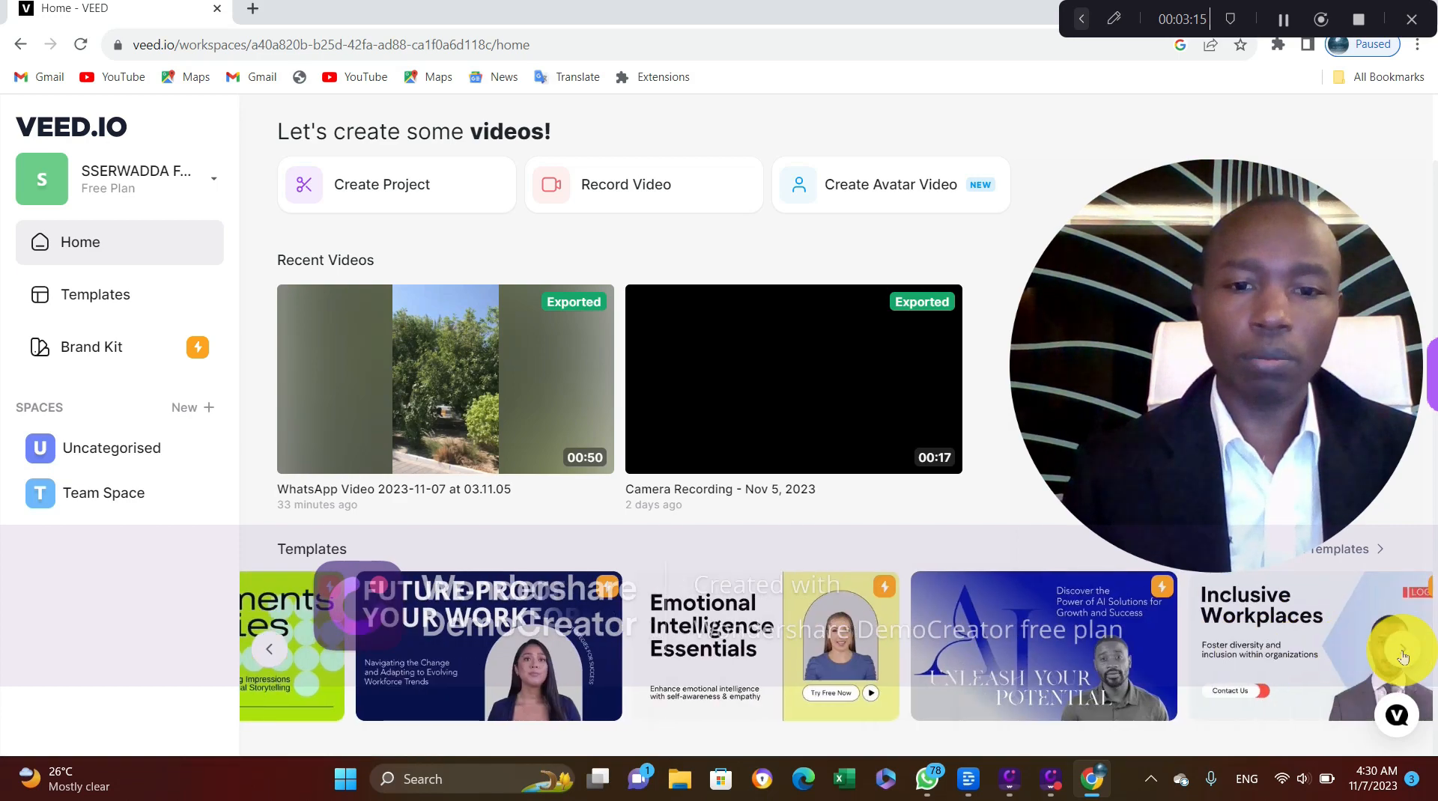
pyautogui.click(1403, 654)
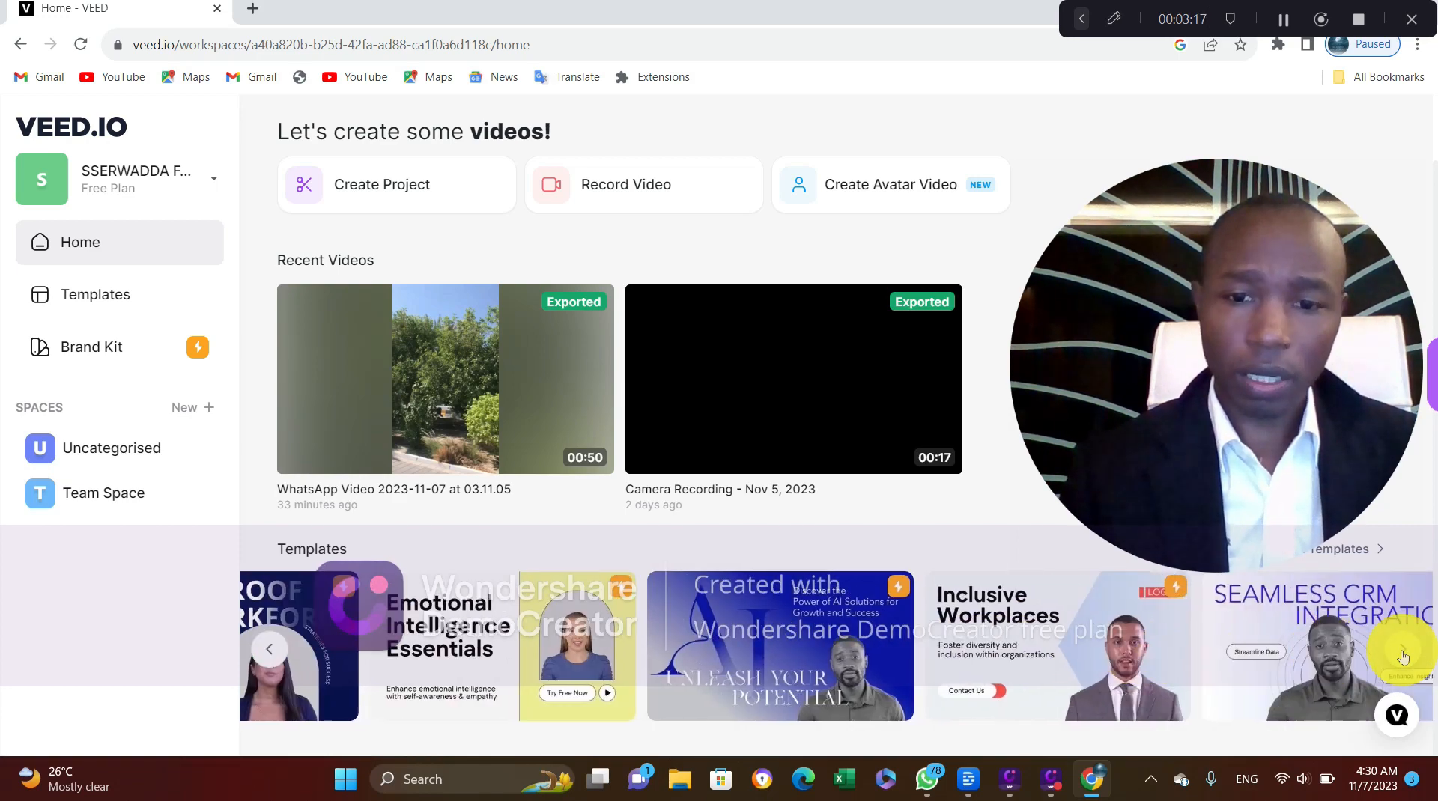
pyautogui.click(1403, 653)
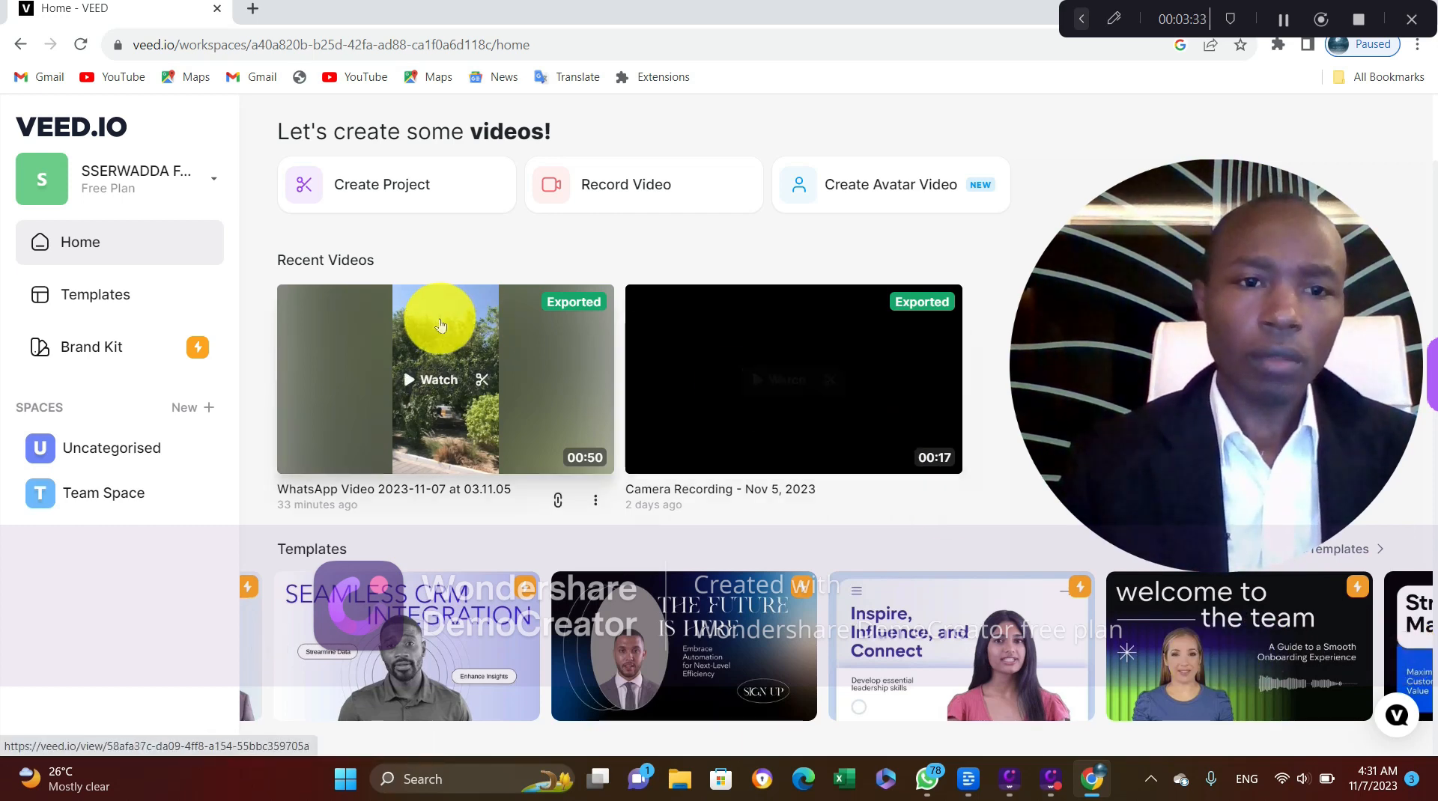
# Step: Create a new project and choose the desktop video "Camera Recording - Nov 5, 2023" as the file to upload
pyautogui.click(372, 182)
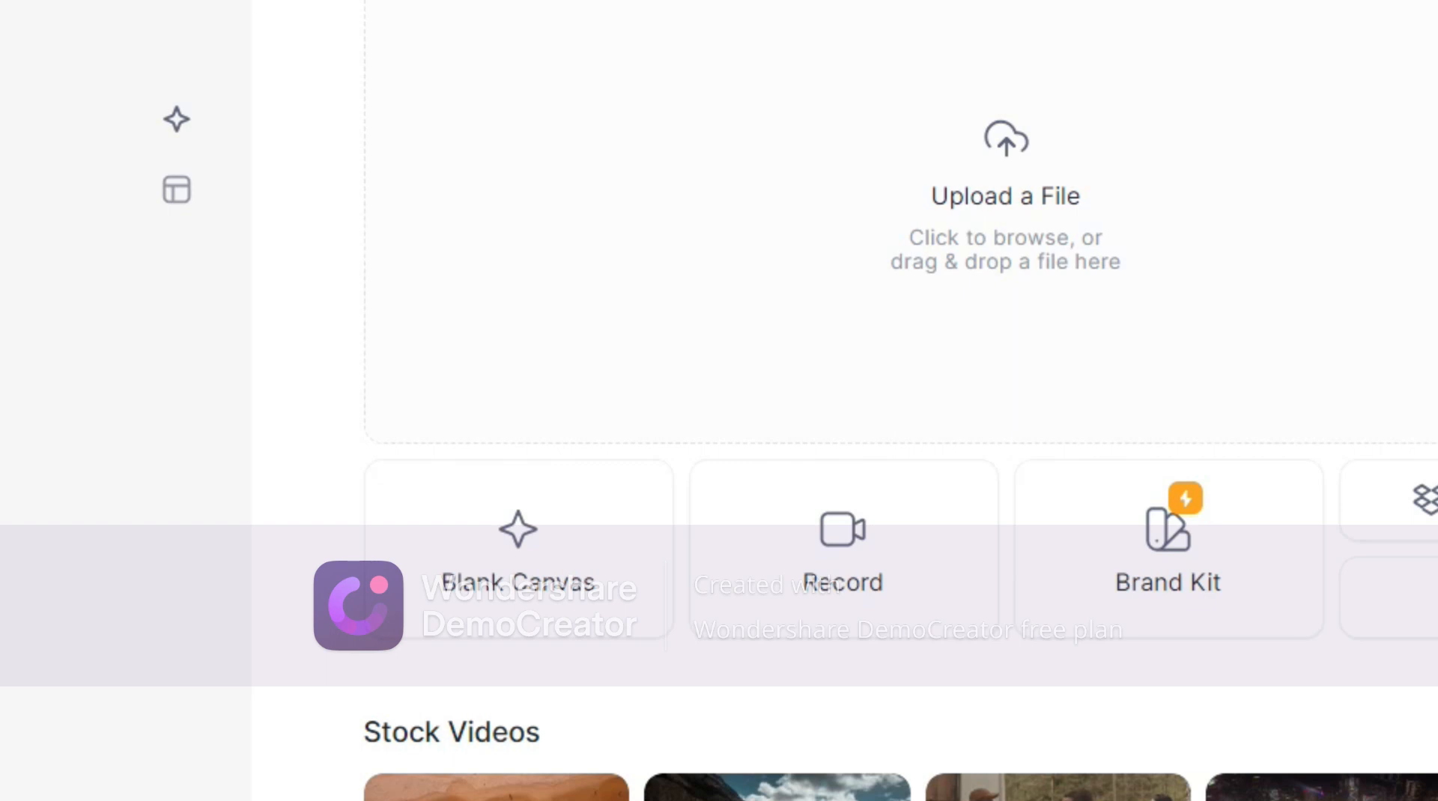
pyautogui.click(1031, 212)
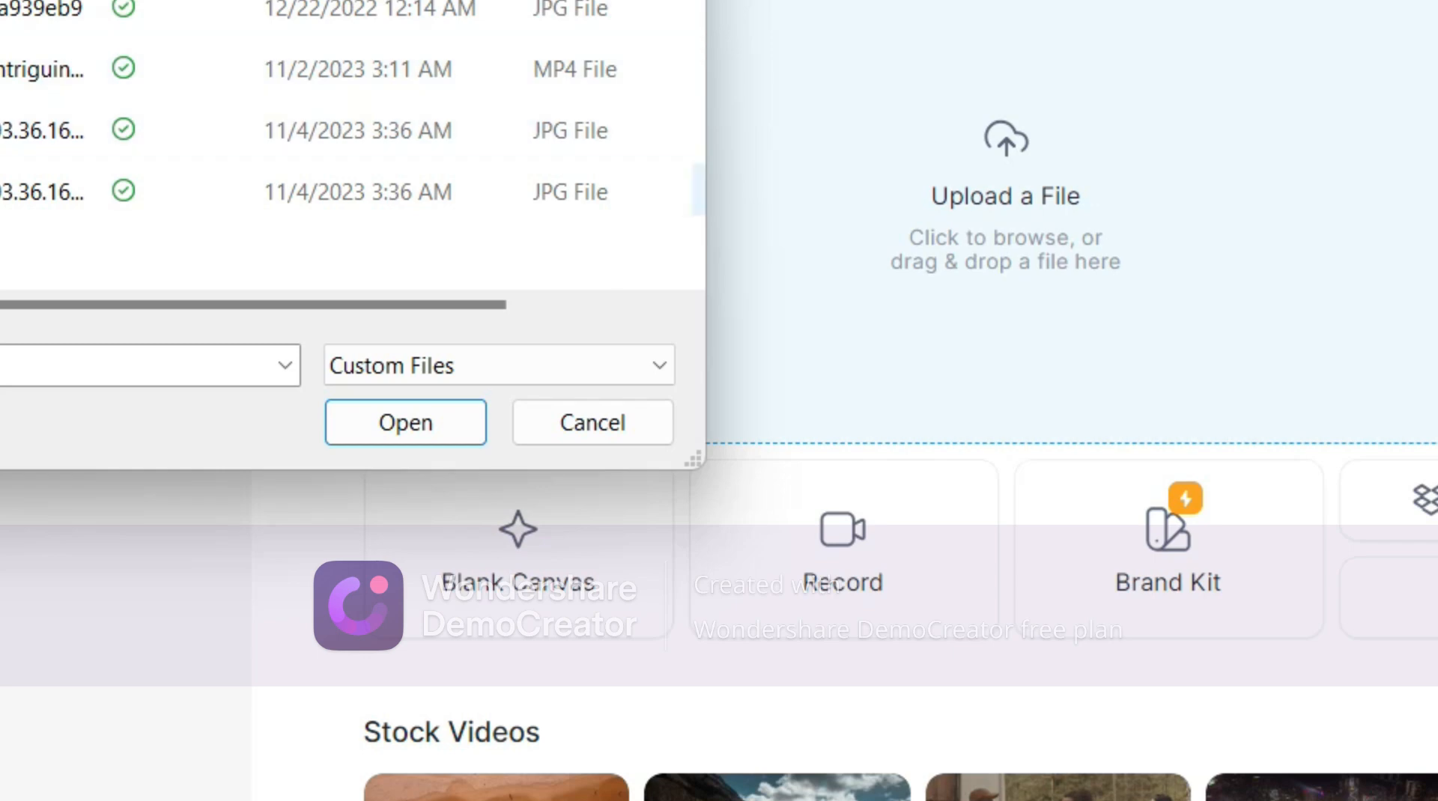
pyautogui.press('Escape')
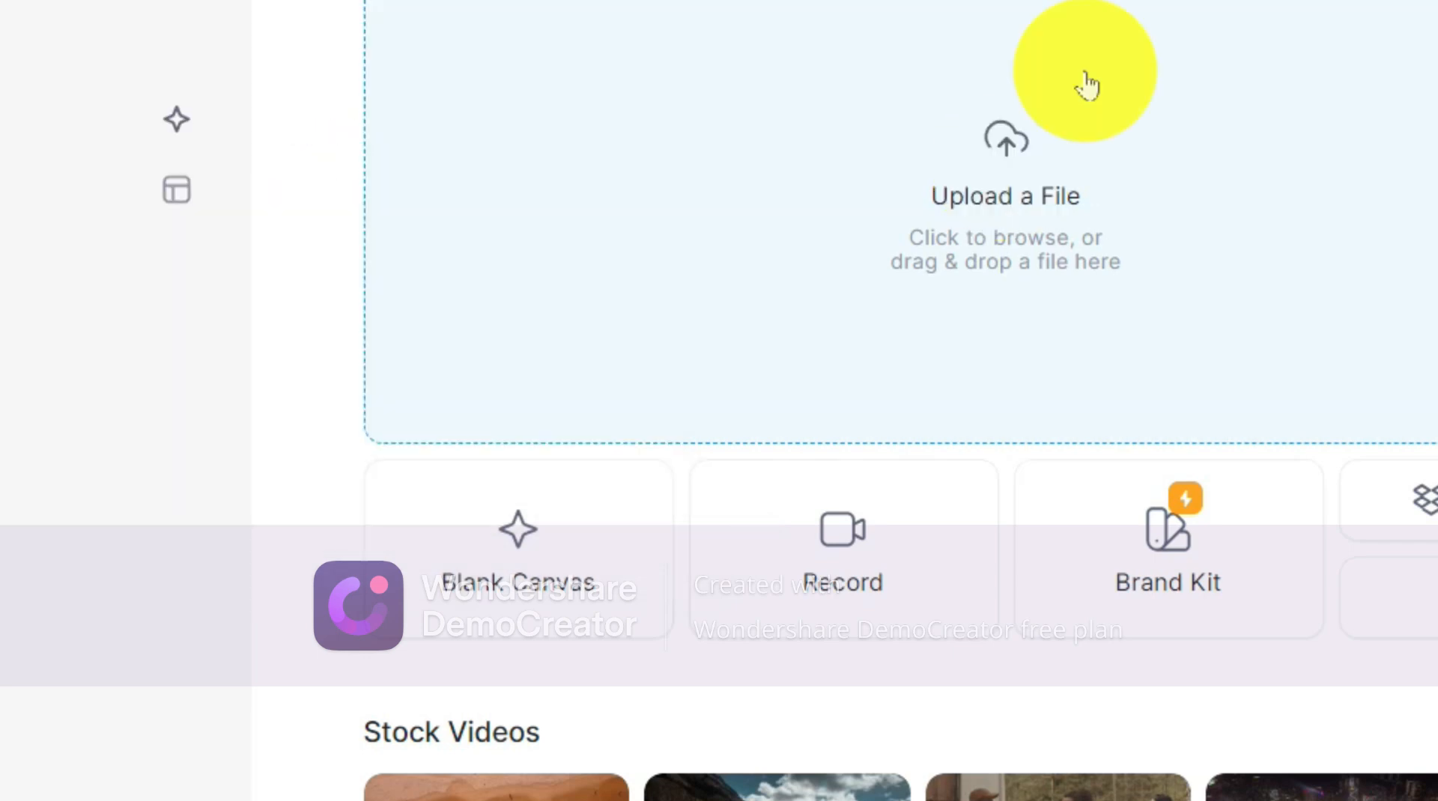
pyautogui.moveTo(1174, 64); pyautogui.dragTo(1029, 224)
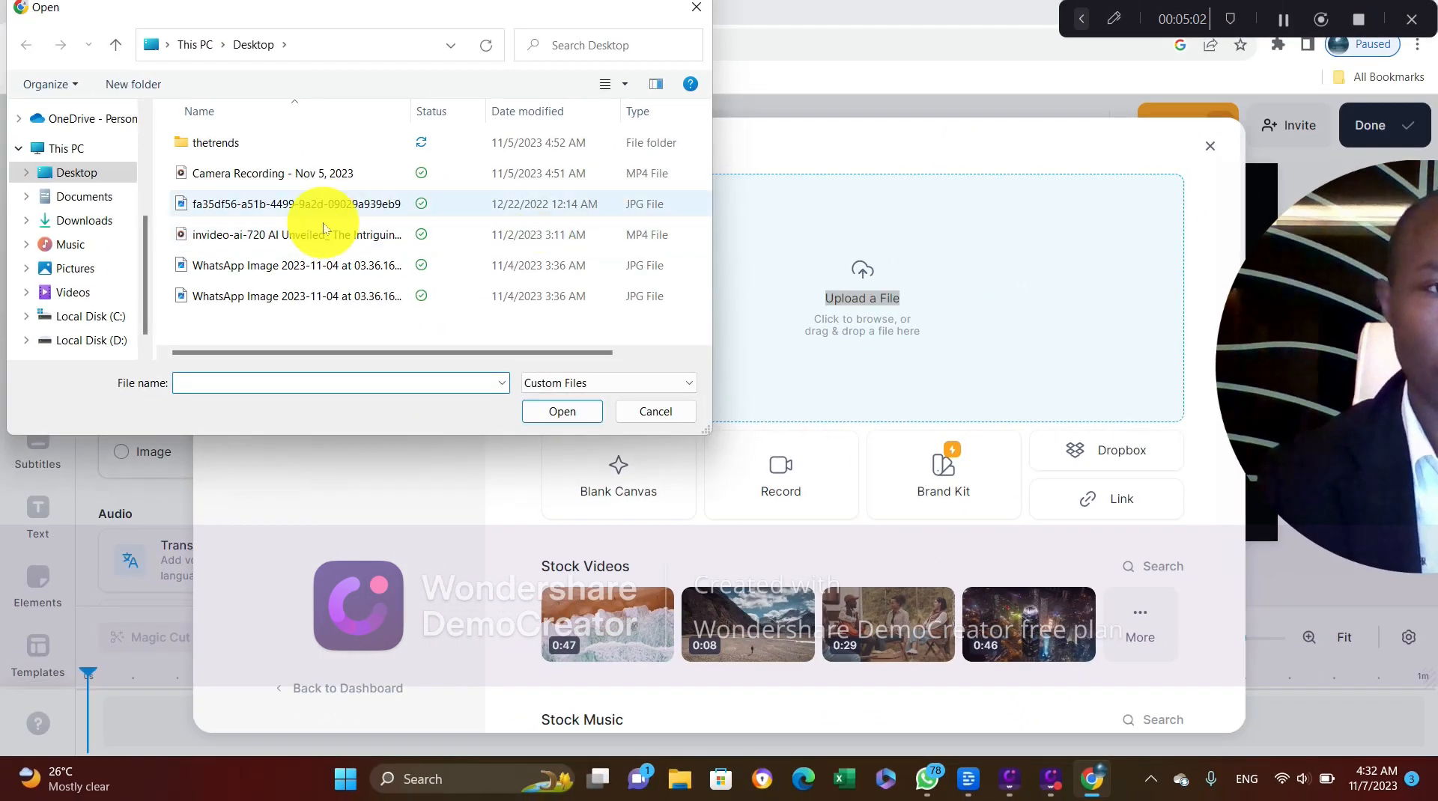
pyautogui.click(266, 166)
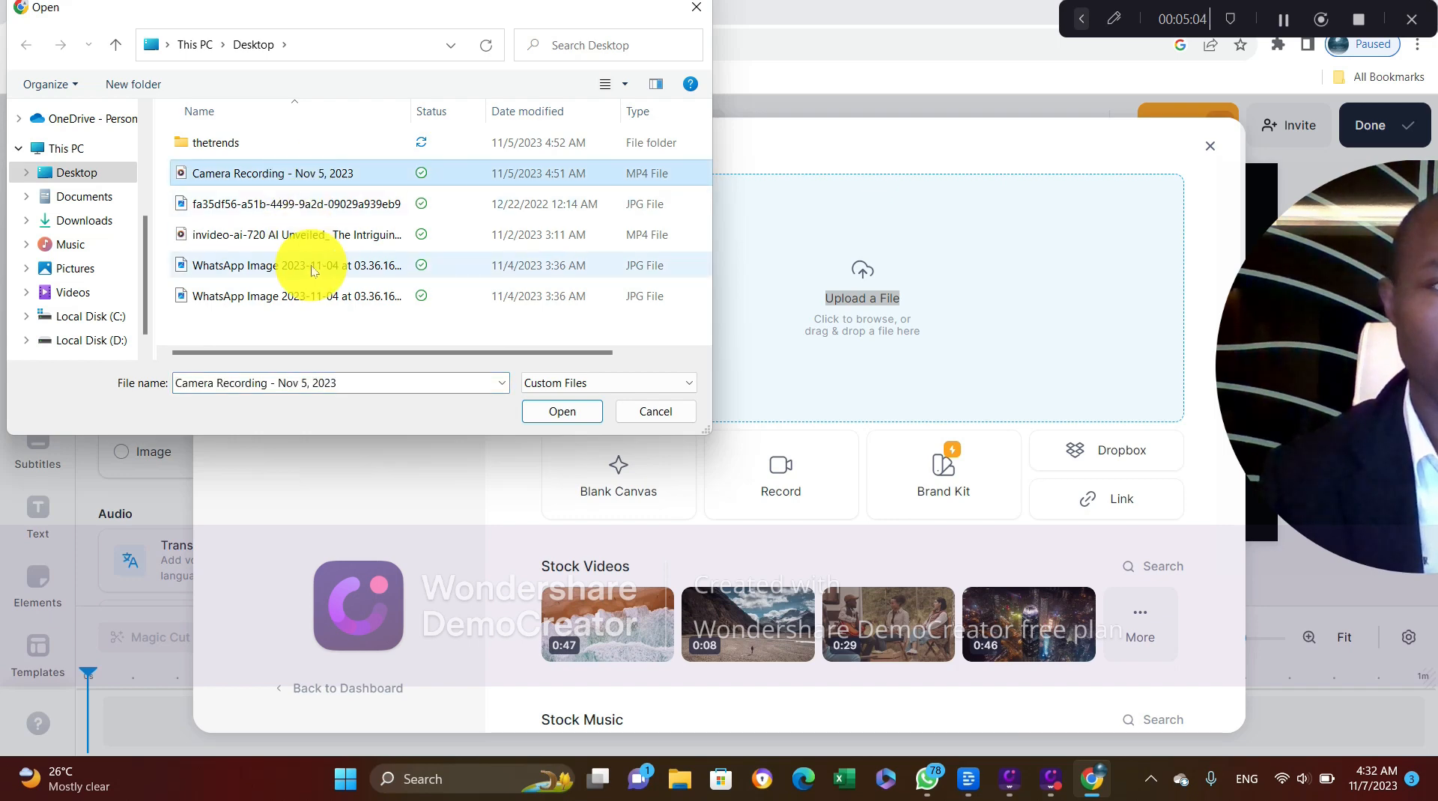
pyautogui.click(550, 408)
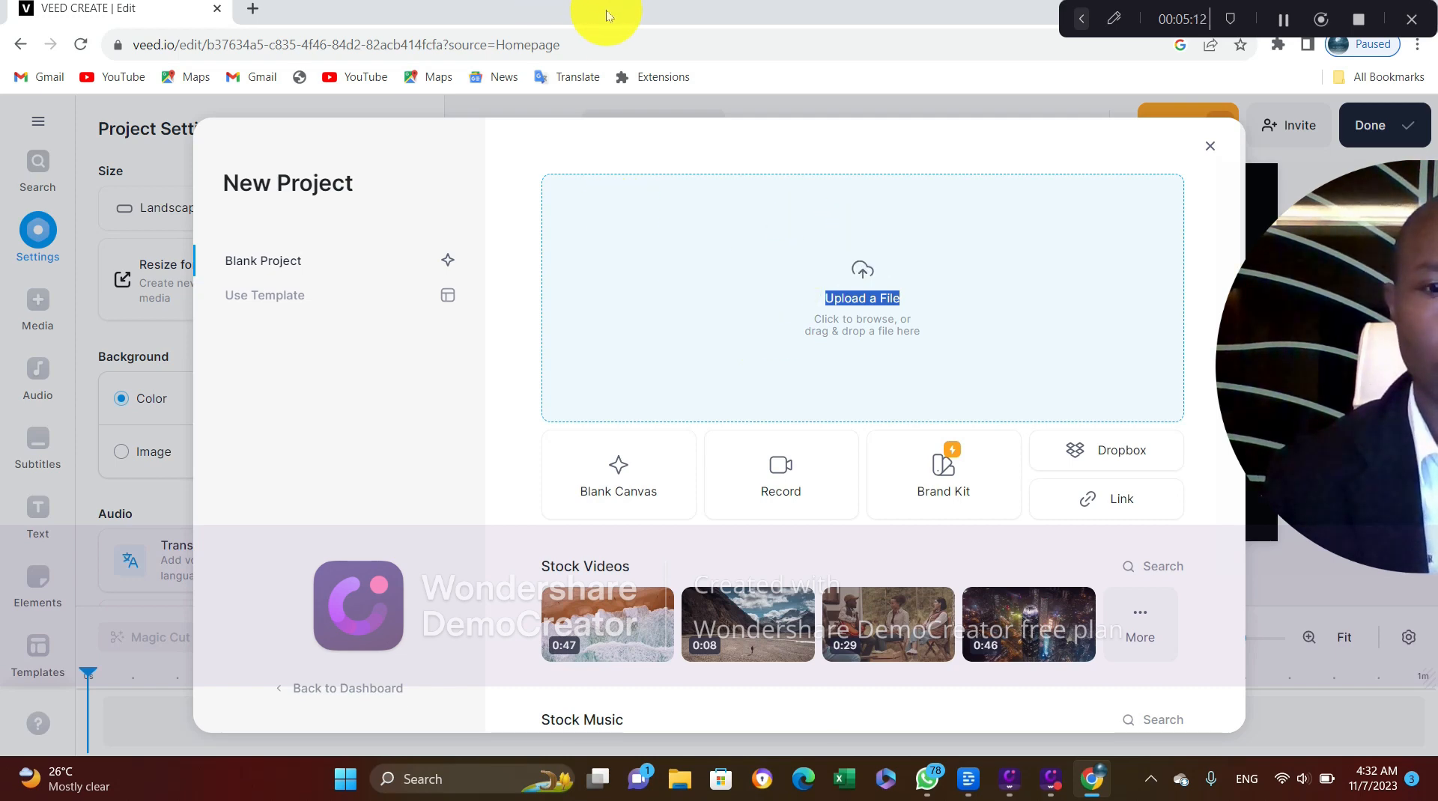
# Step: Drop the Camera Recording video from the desktop into the new project's upload area, then return to the full-size editor
pyautogui.moveTo(597, 16); pyautogui.dragTo(540, 208)
pyautogui.moveTo(527, 127); pyautogui.dragTo(908, 463)
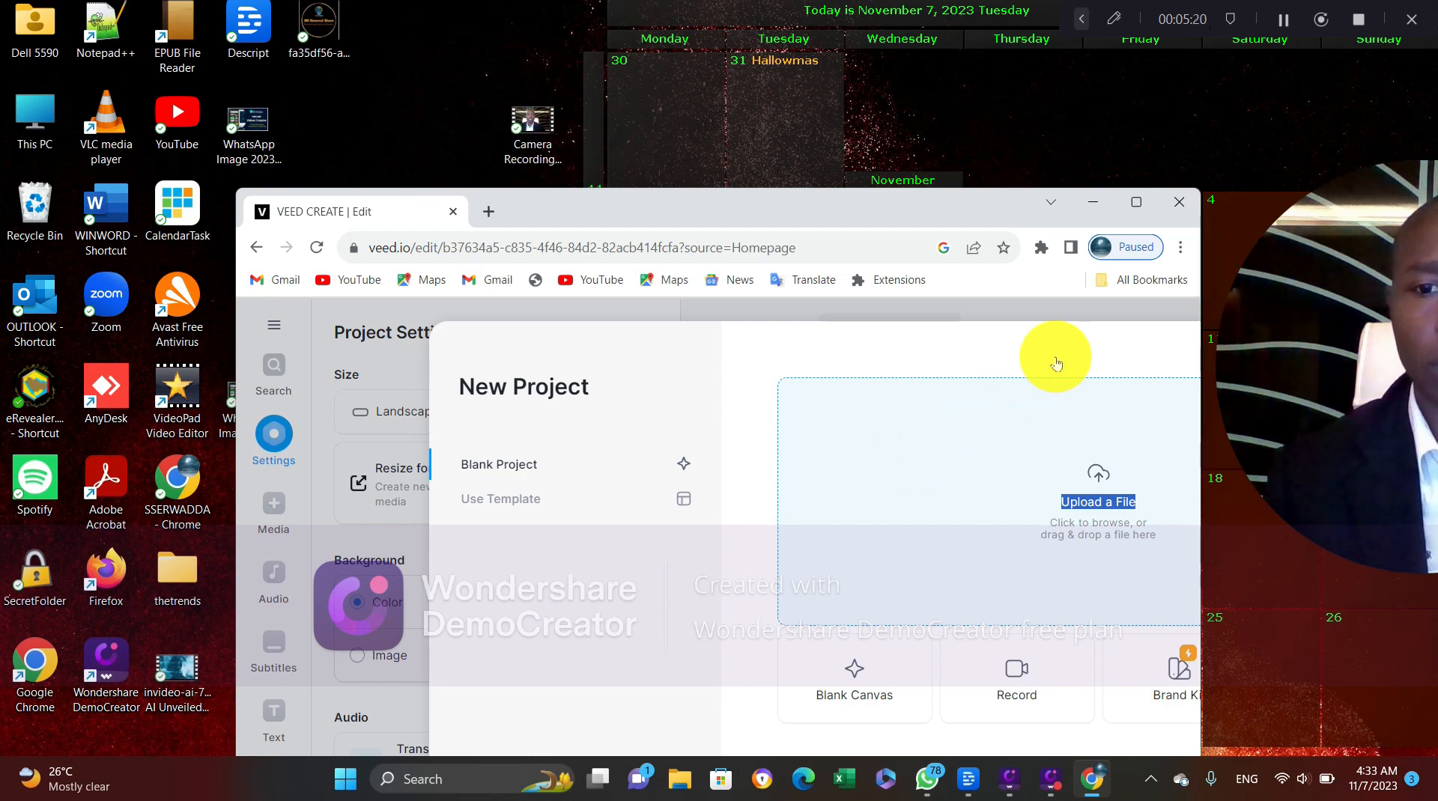
pyautogui.click(1140, 203)
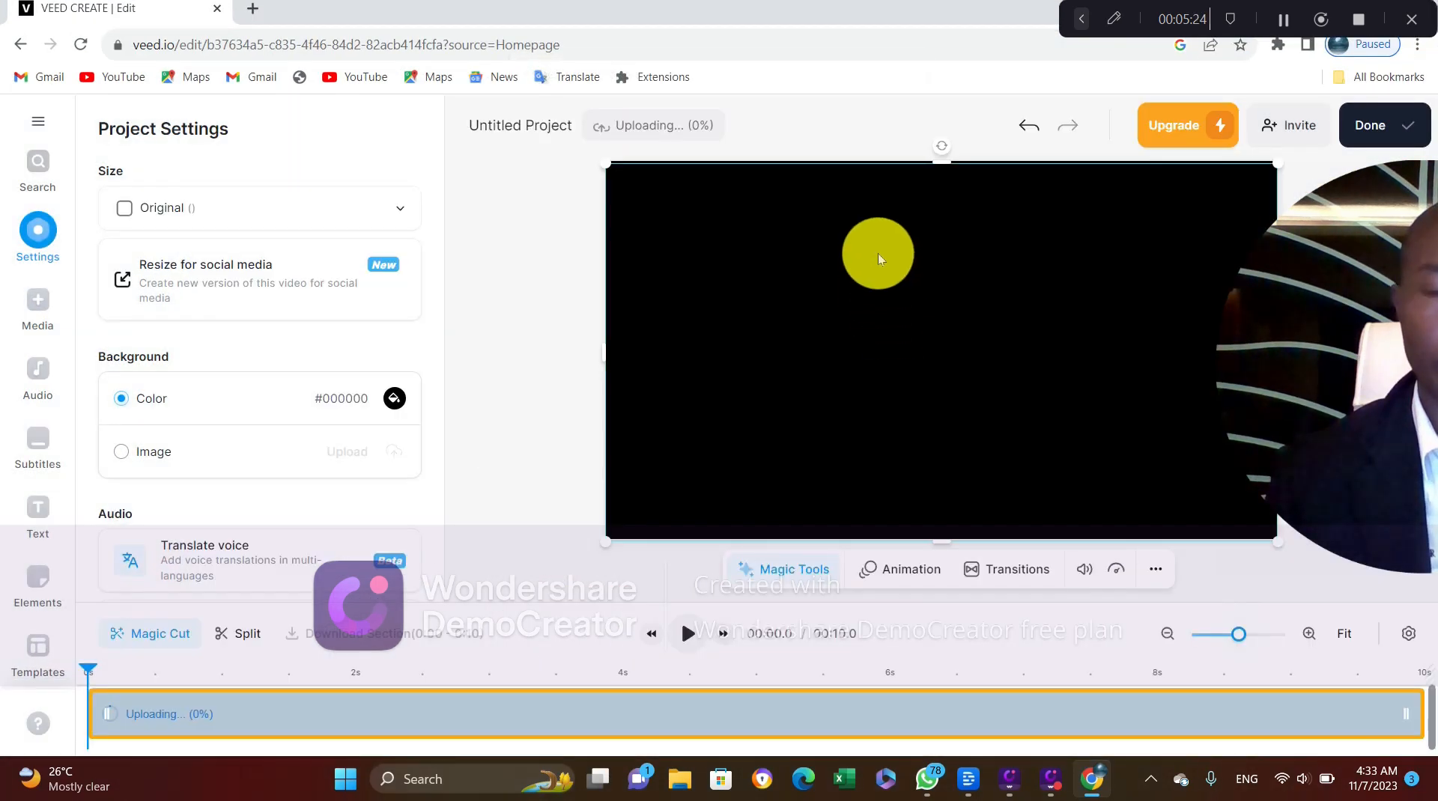
pyautogui.click(877, 254)
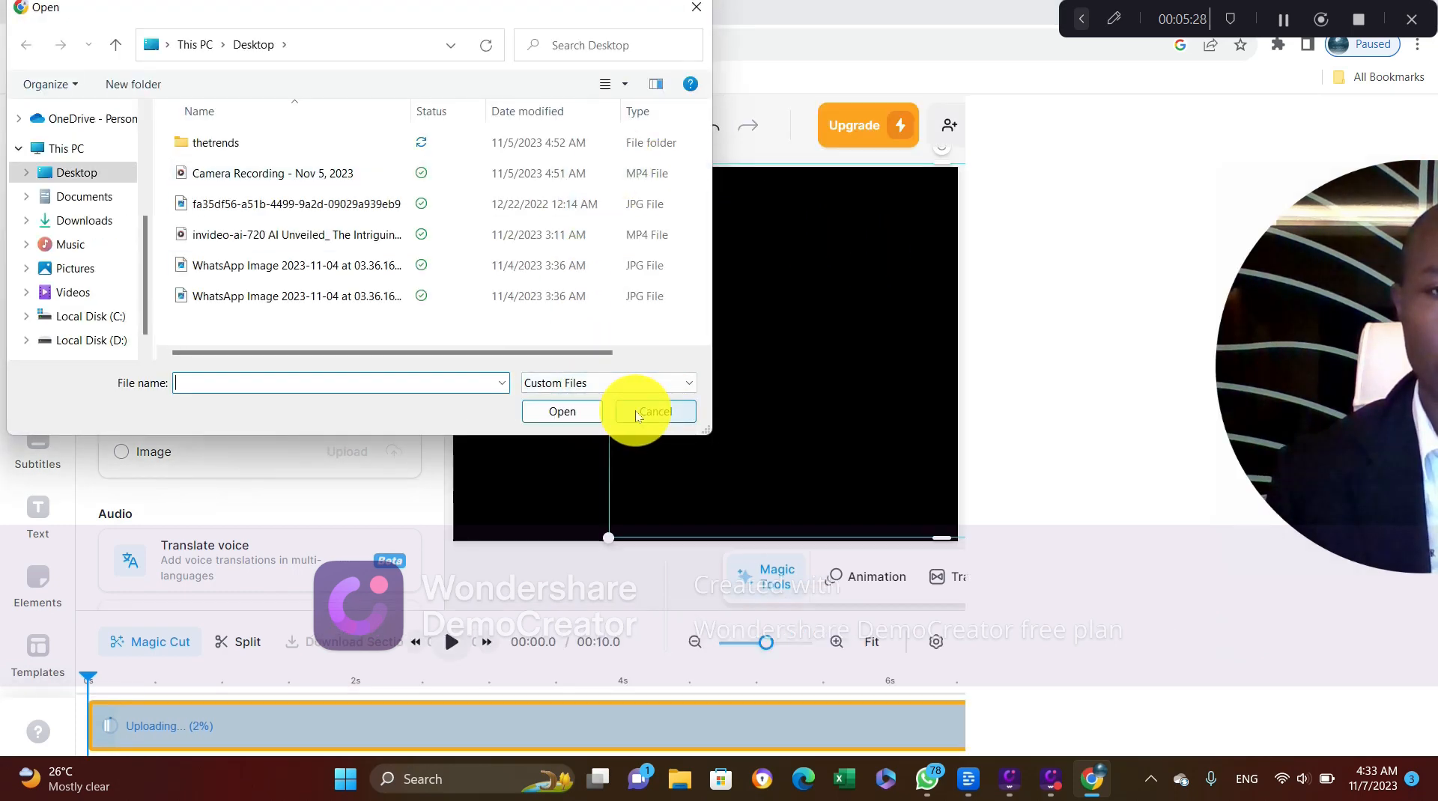
pyautogui.click(635, 414)
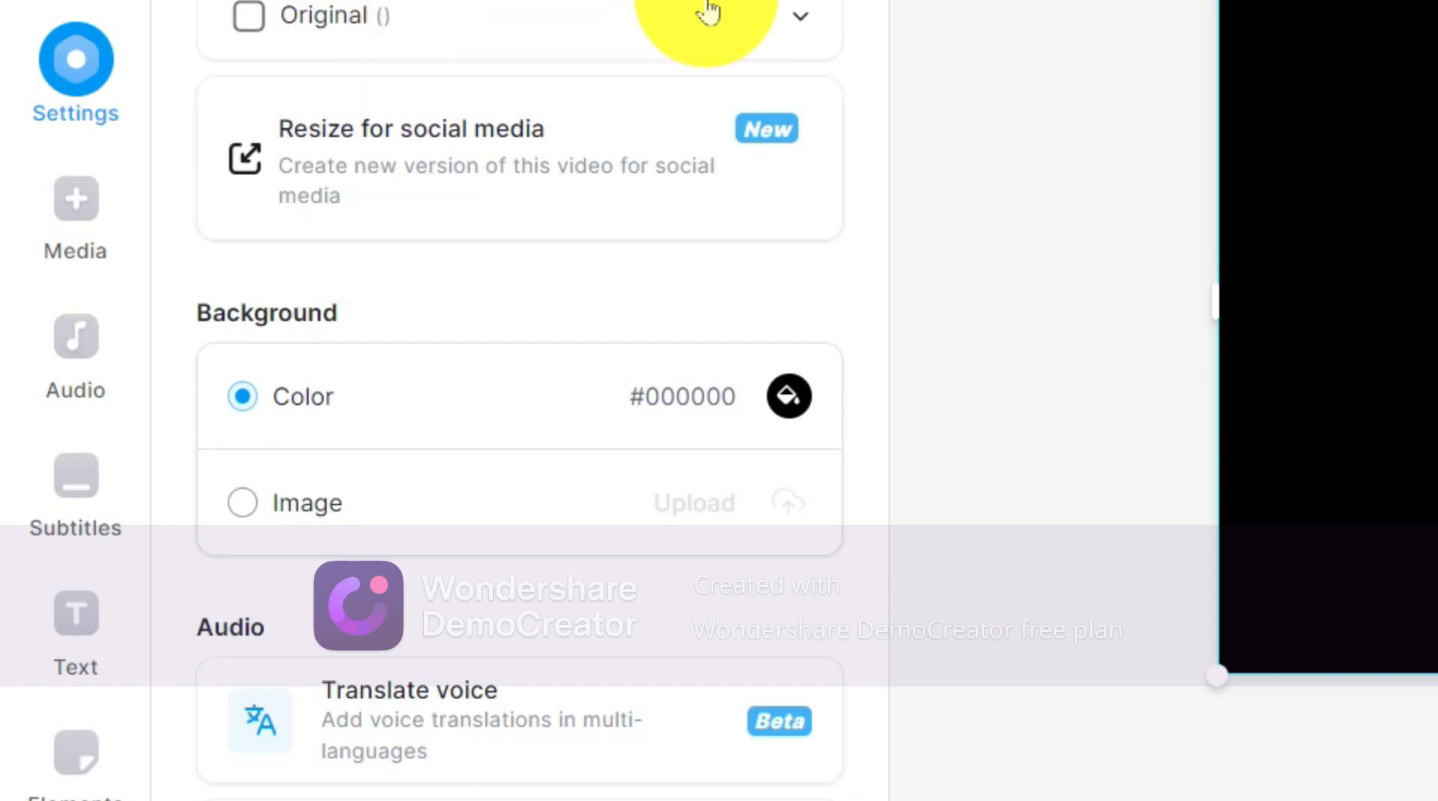
# Step: Look through the project's size presets for platforms such as YouTube, TikTok and Instagram
pyautogui.click(788, 38)
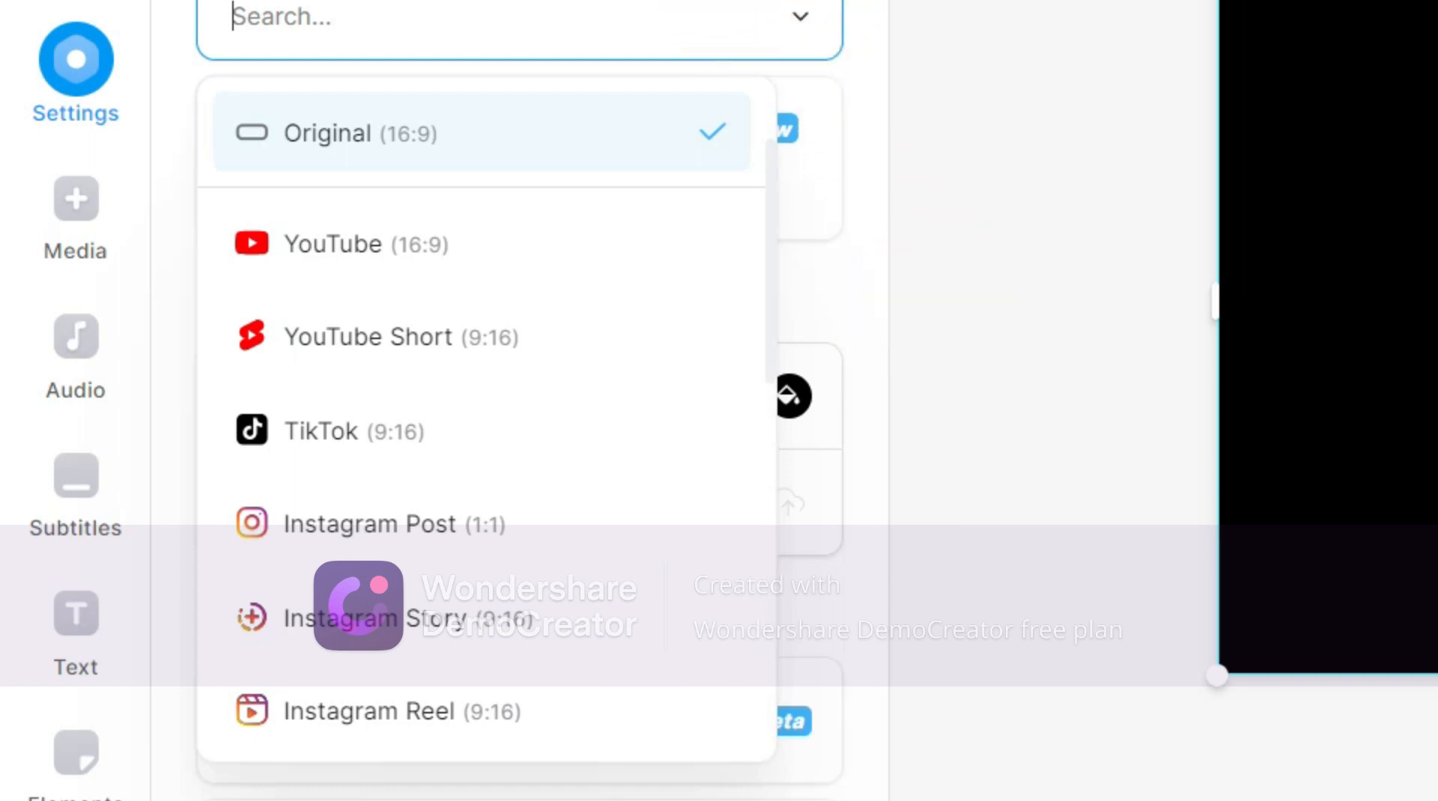
pyautogui.click(176, 272)
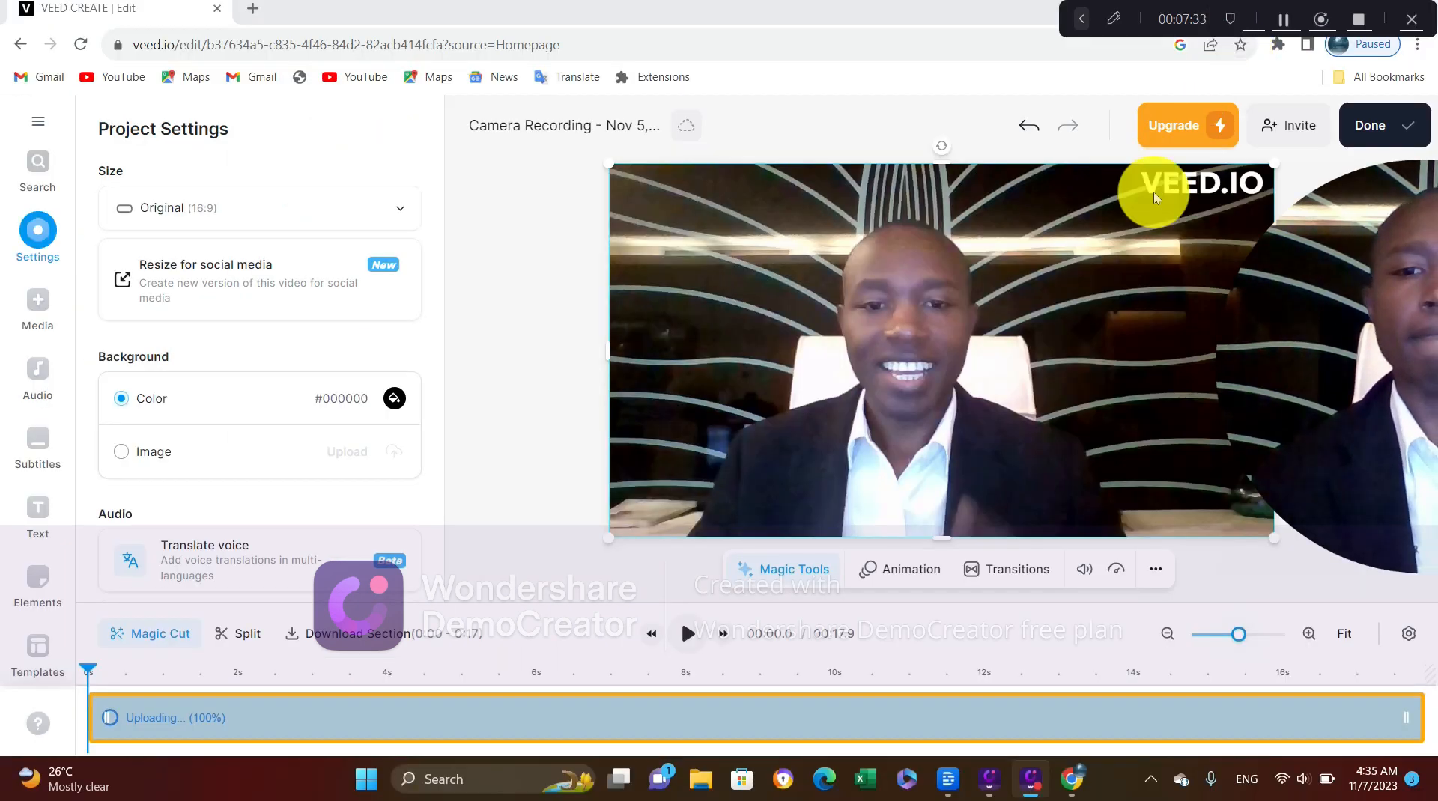
# Step: Play the uploaded camera recording in the preview and pause it at about 11.5 seconds
pyautogui.click(685, 656)
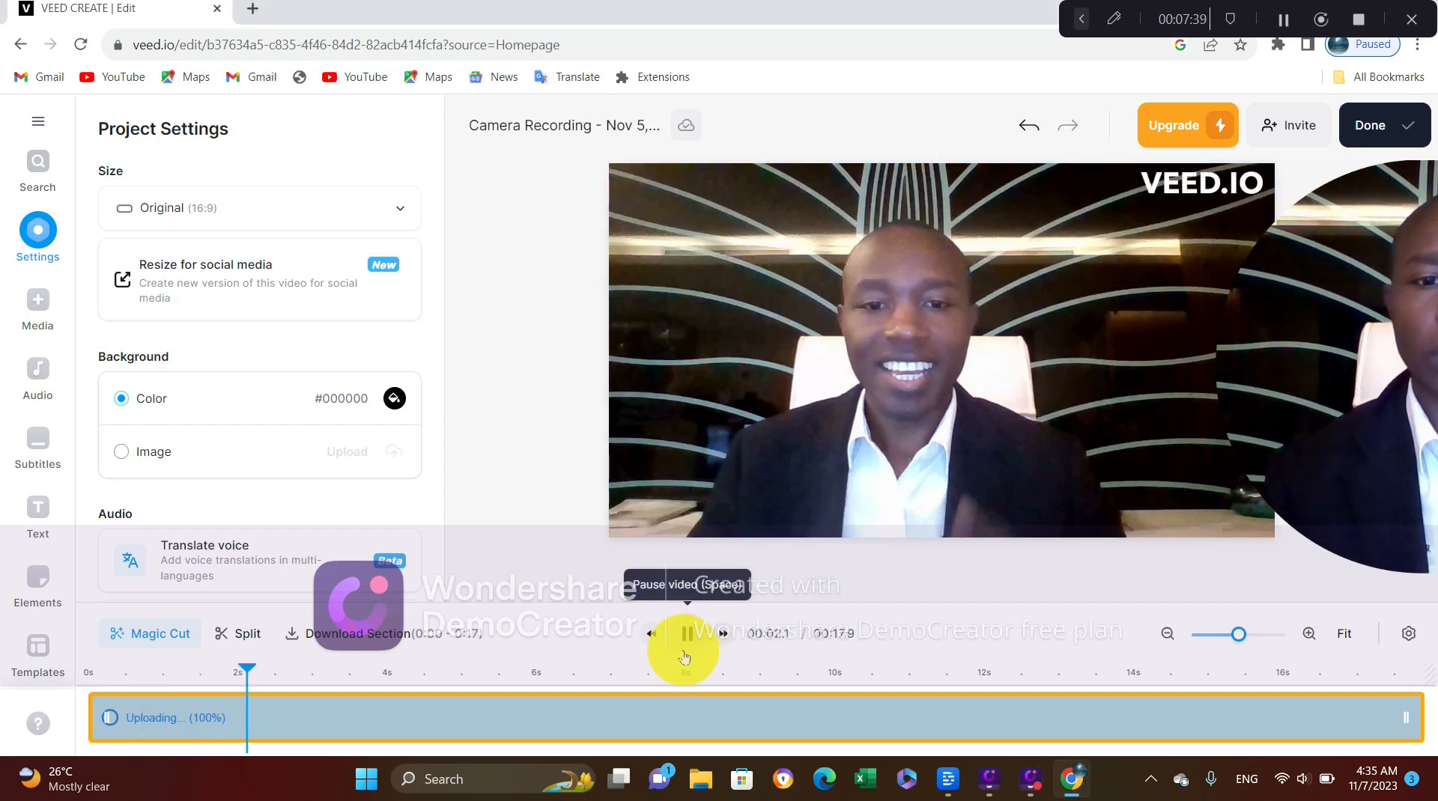
pyautogui.click(684, 656)
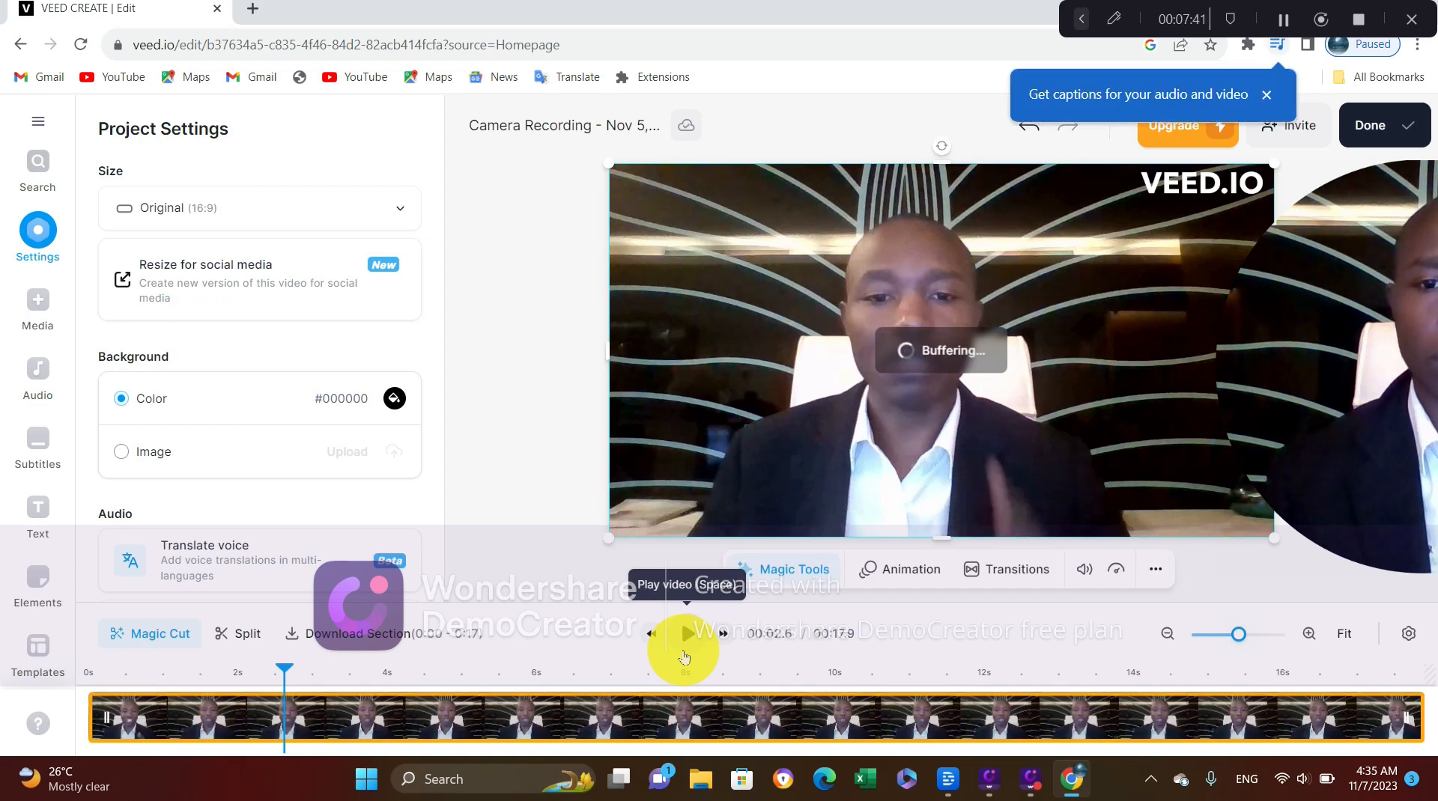
pyautogui.click(685, 656)
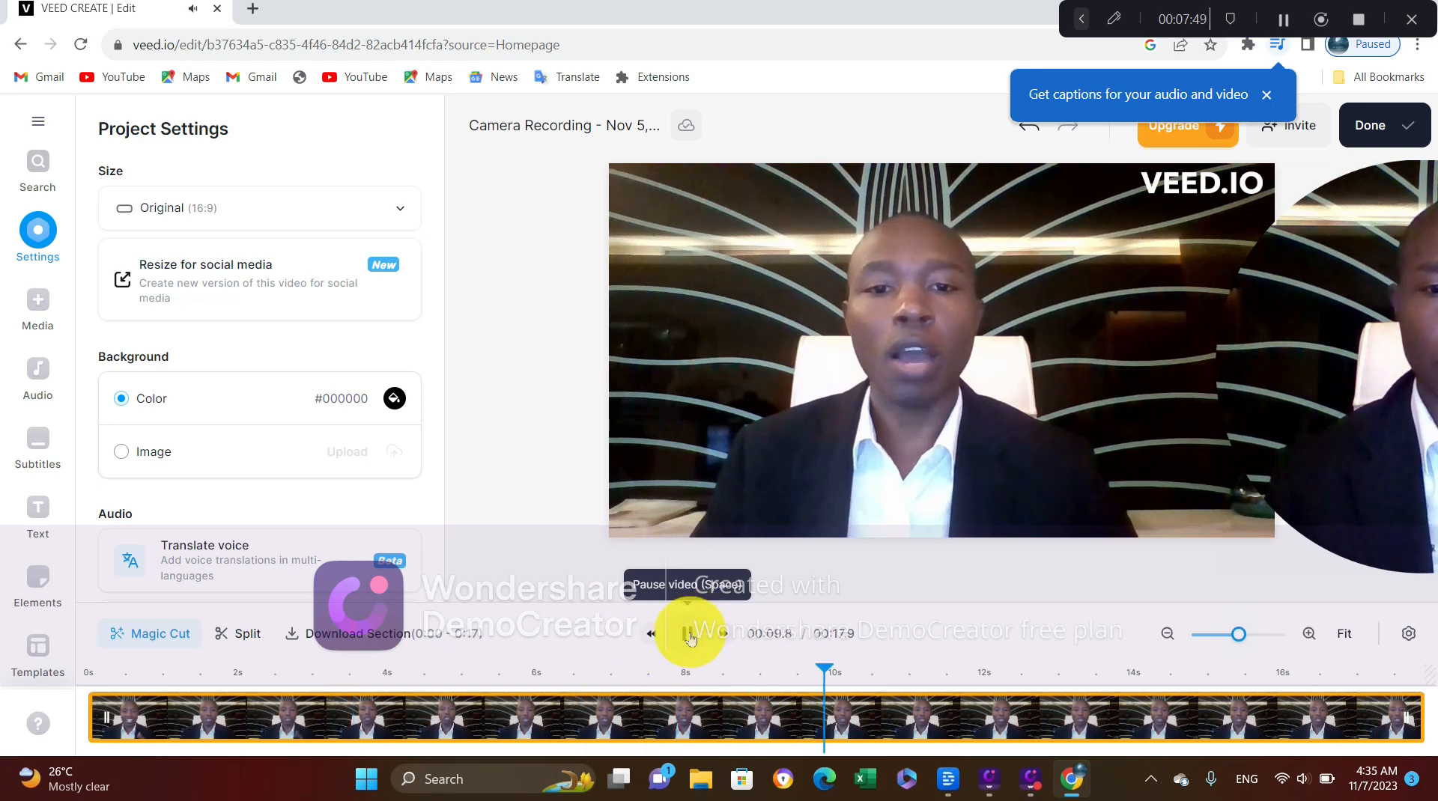
pyautogui.click(691, 637)
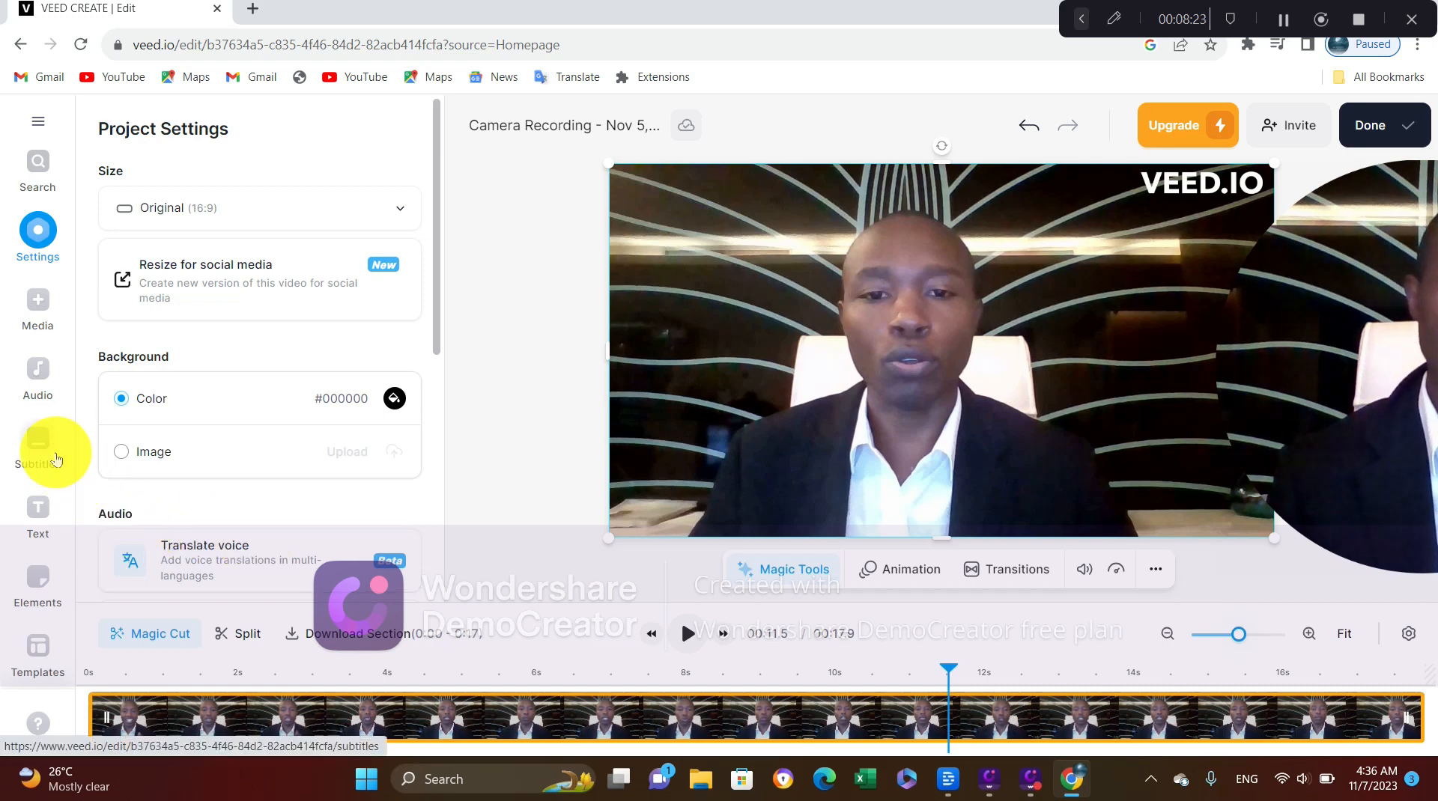
# Step: Start automatic subtitle generation for the recording and look through the spoken languages, keeping English
pyautogui.click(30, 438)
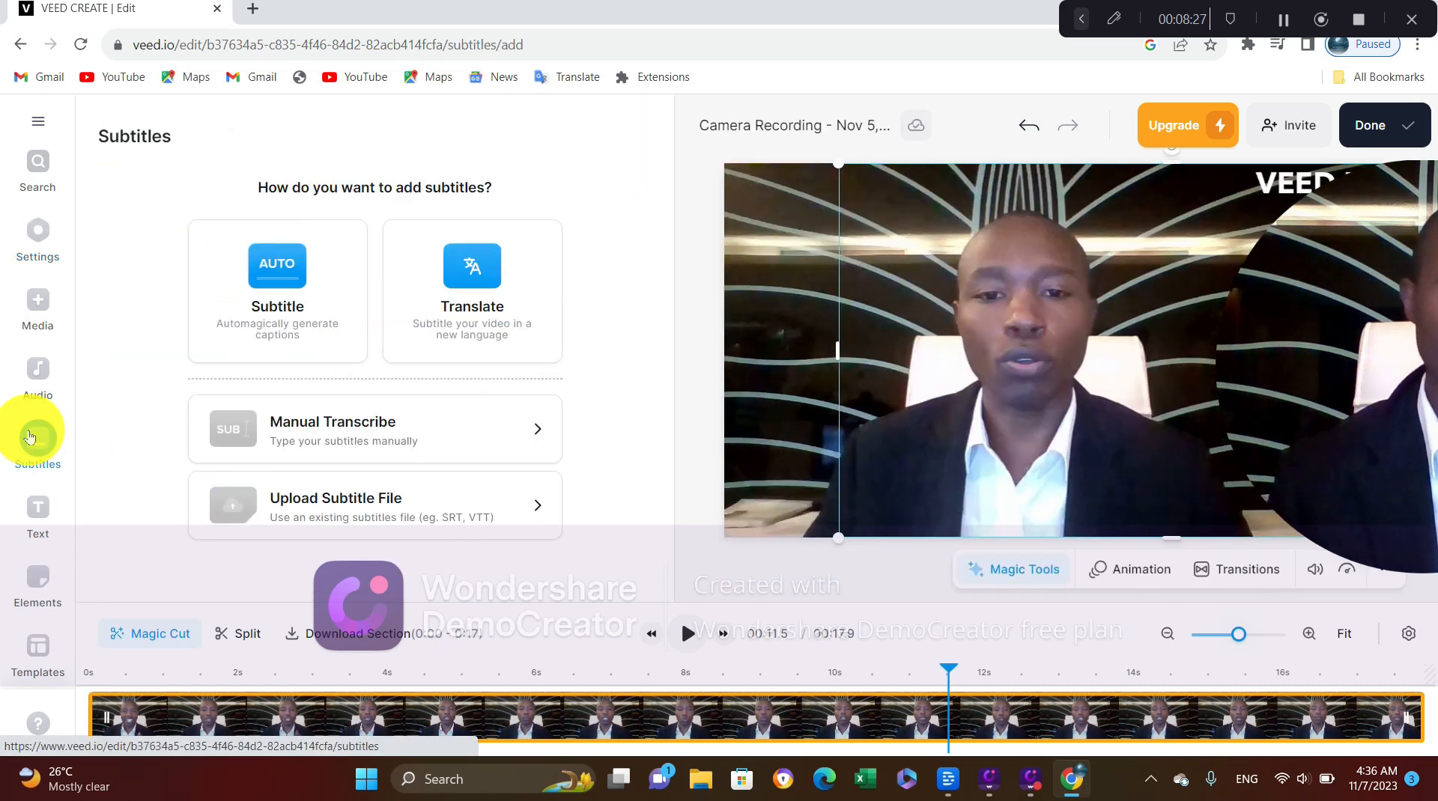
pyautogui.click(279, 293)
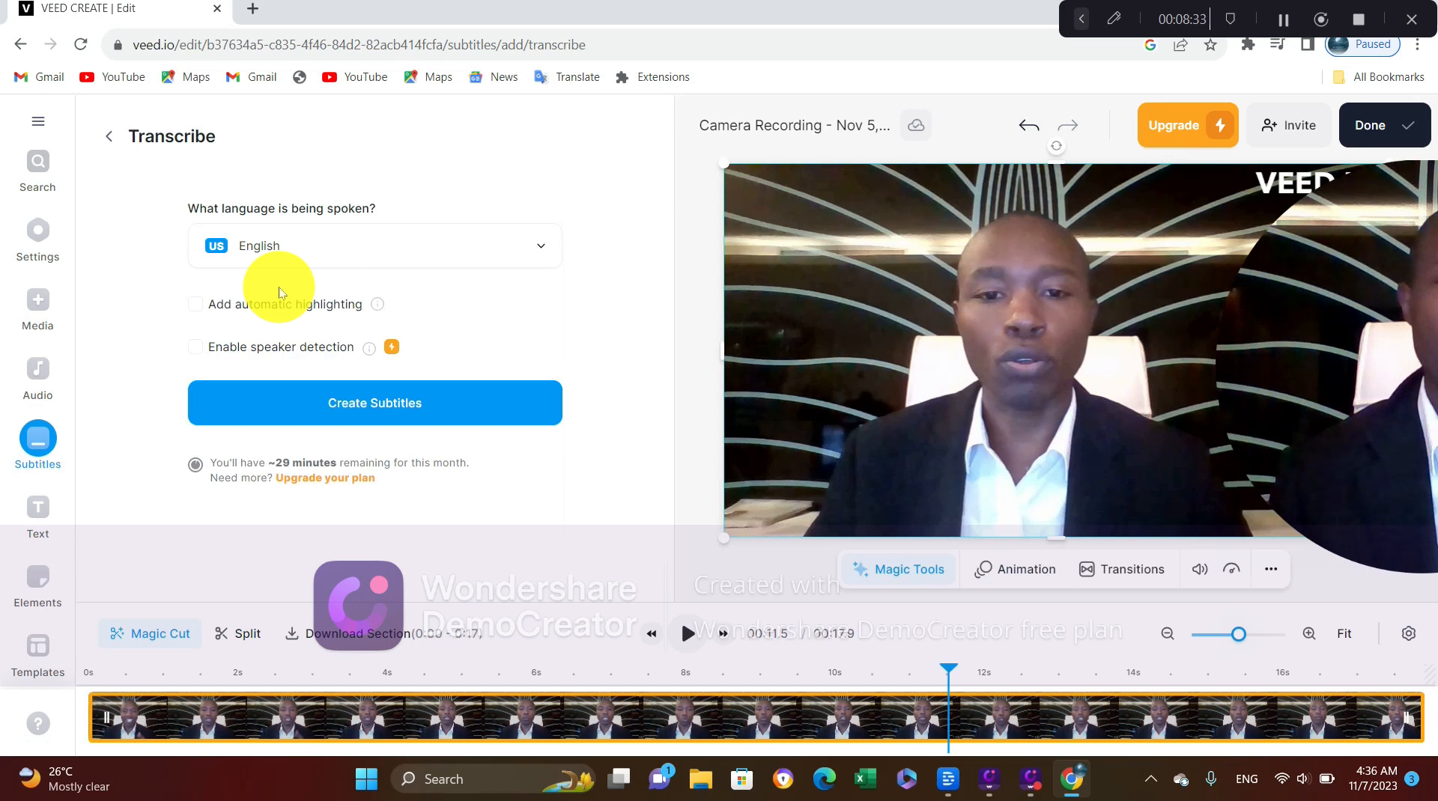
pyautogui.click(542, 248)
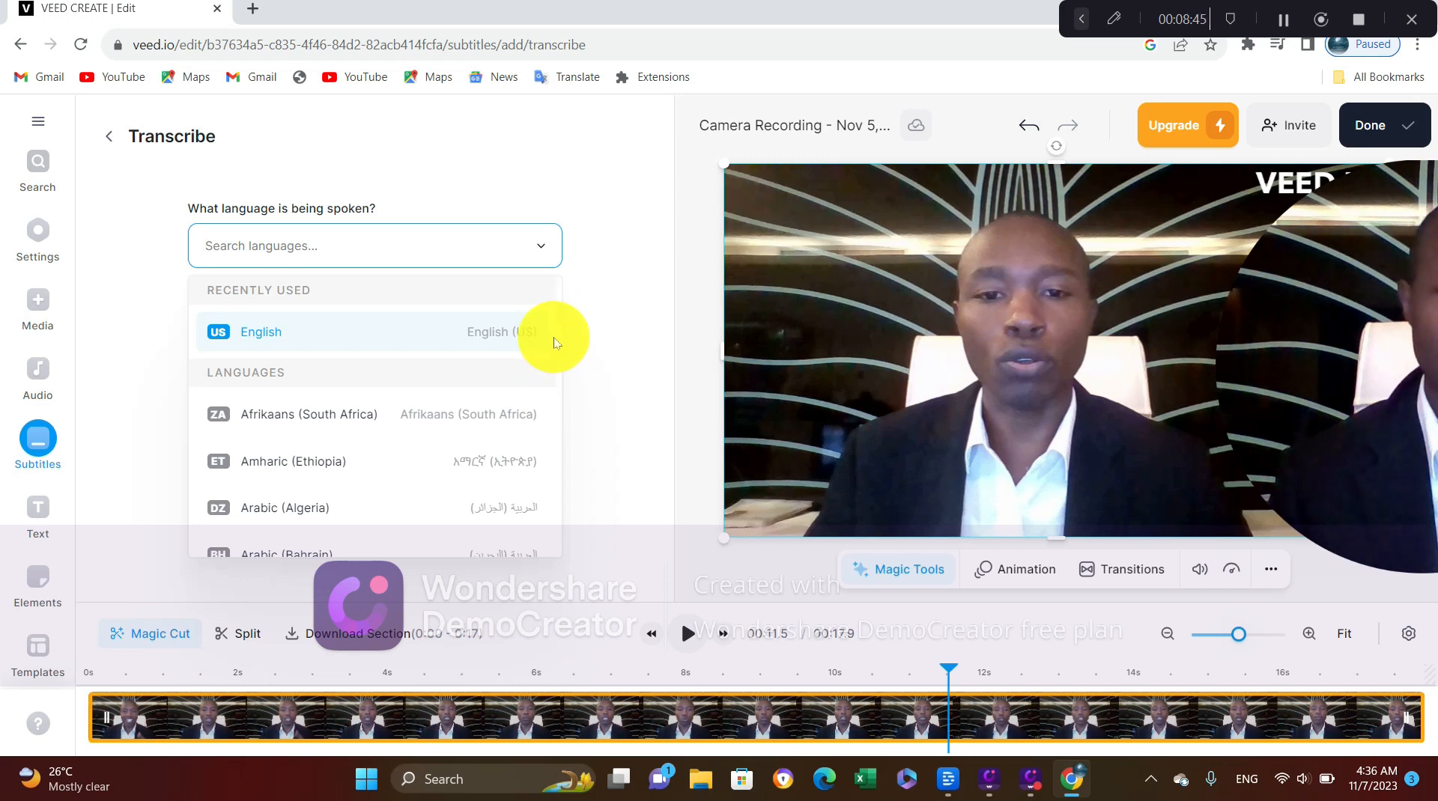
pyautogui.scroll(-10, 555, 349)
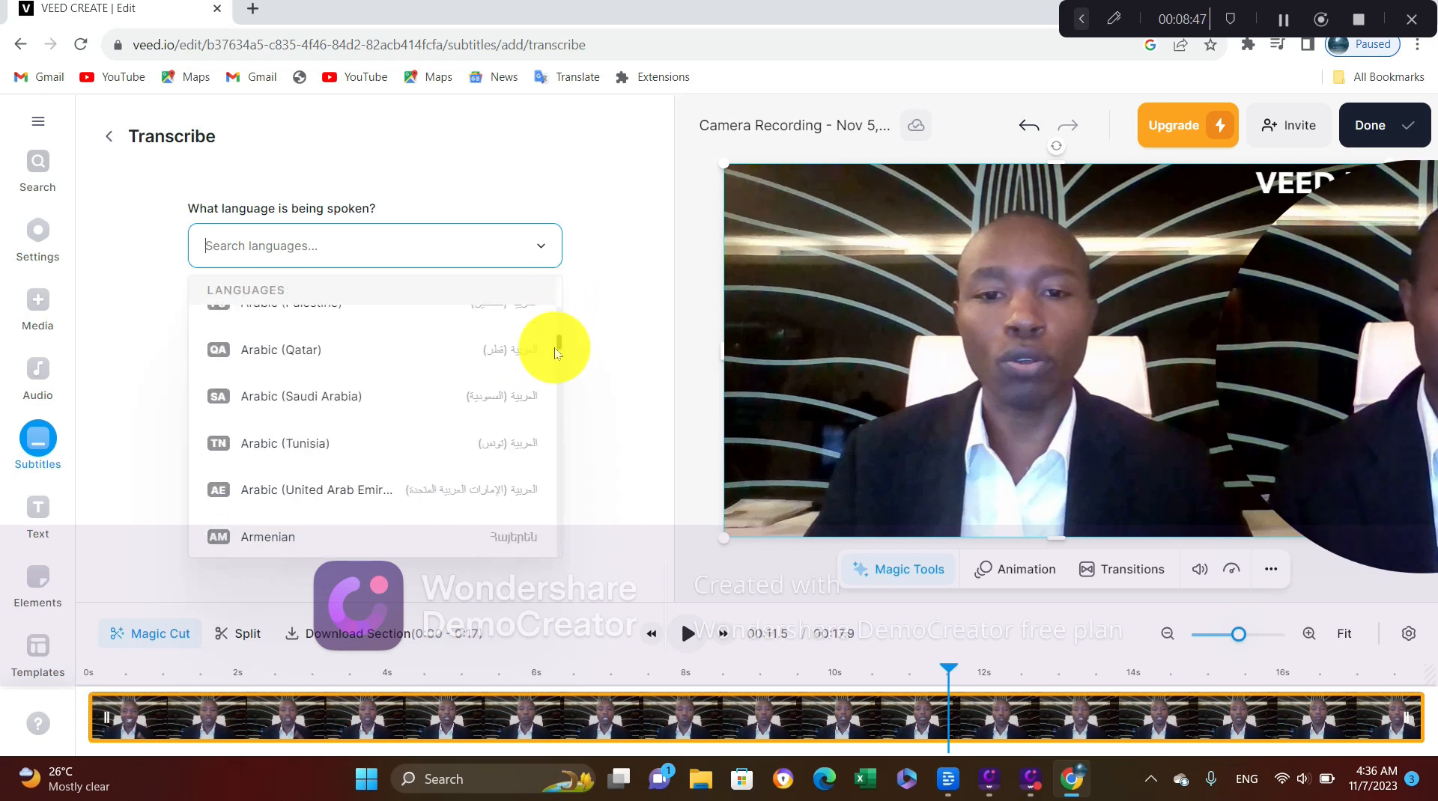
pyautogui.scroll(-5, 555, 350)
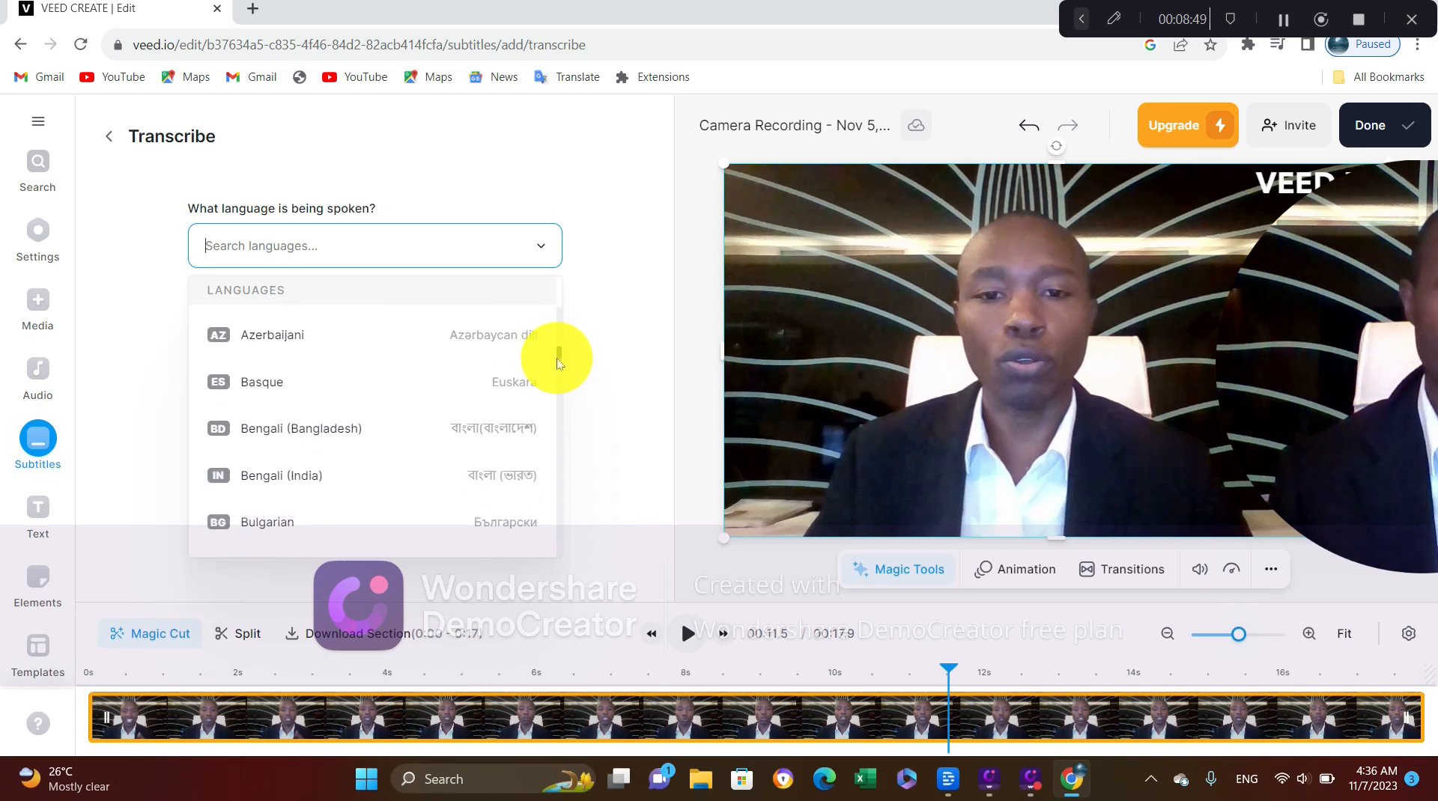
pyautogui.moveTo(558, 365); pyautogui.dragTo(552, 451)
pyautogui.scroll(-3, 549, 452)
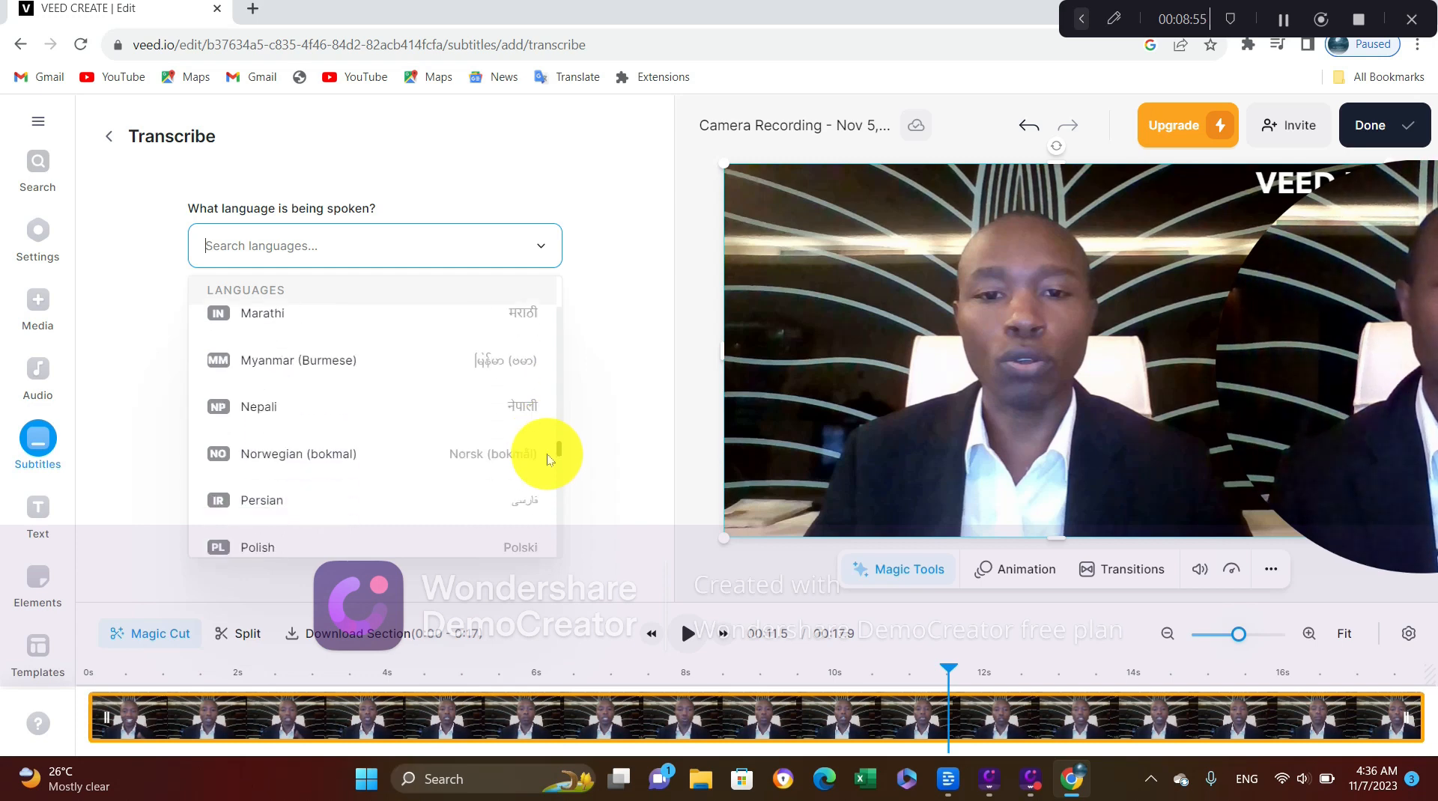
pyautogui.scroll(3, 549, 452)
pyautogui.scroll(-3, 548, 451)
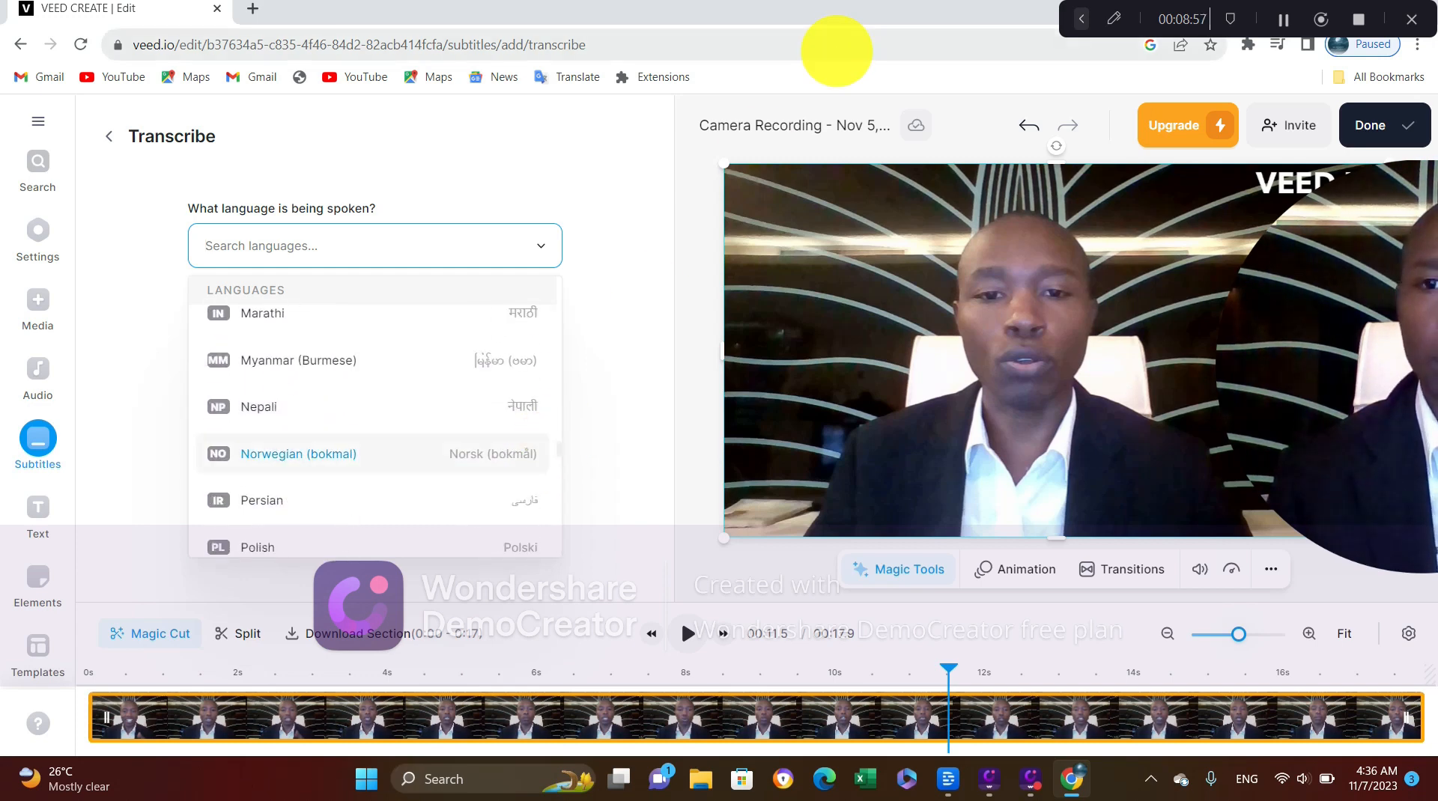
pyautogui.click(1140, 15)
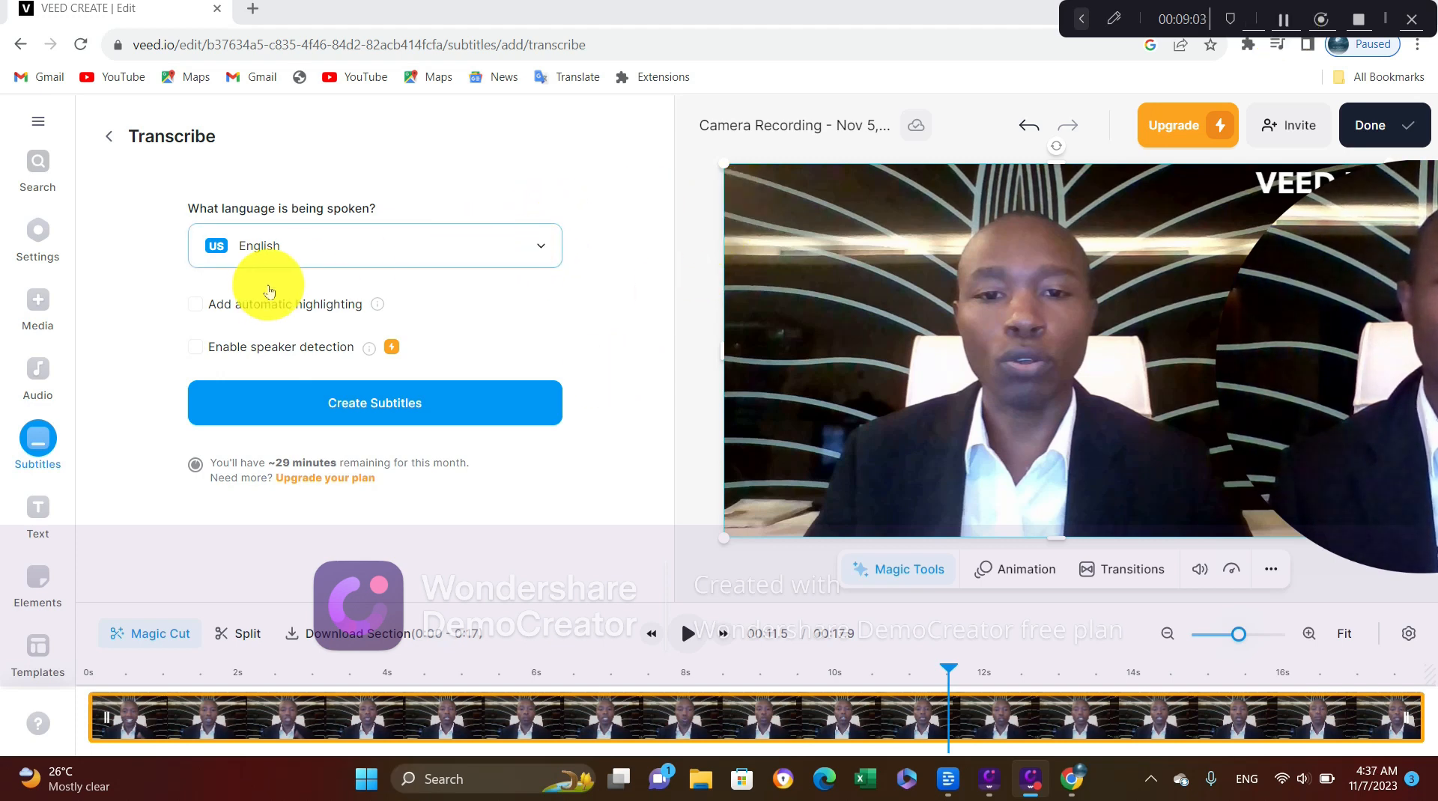
# Step: Turn on automatic highlighting and create the subtitles
pyautogui.click(202, 314)
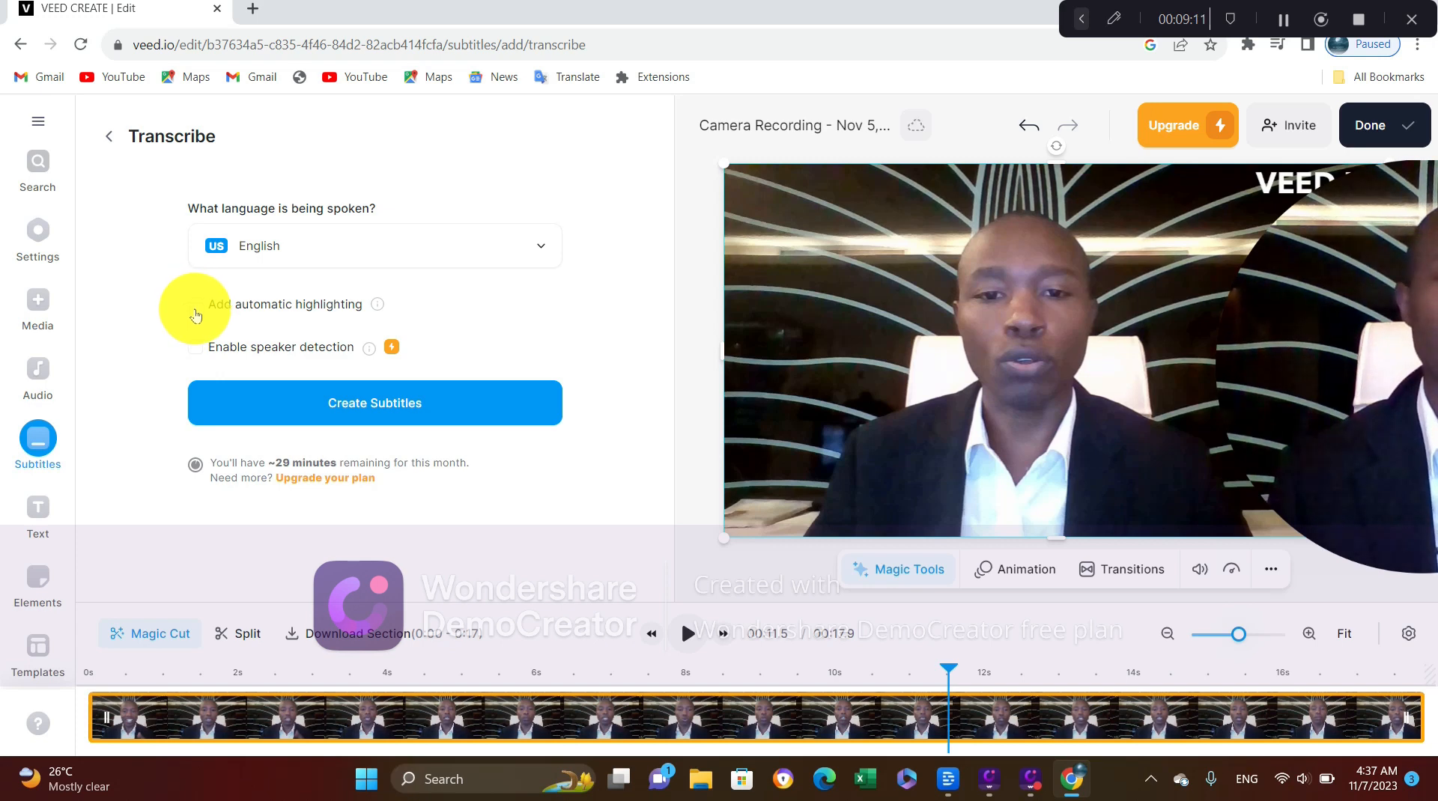
pyautogui.click(196, 307)
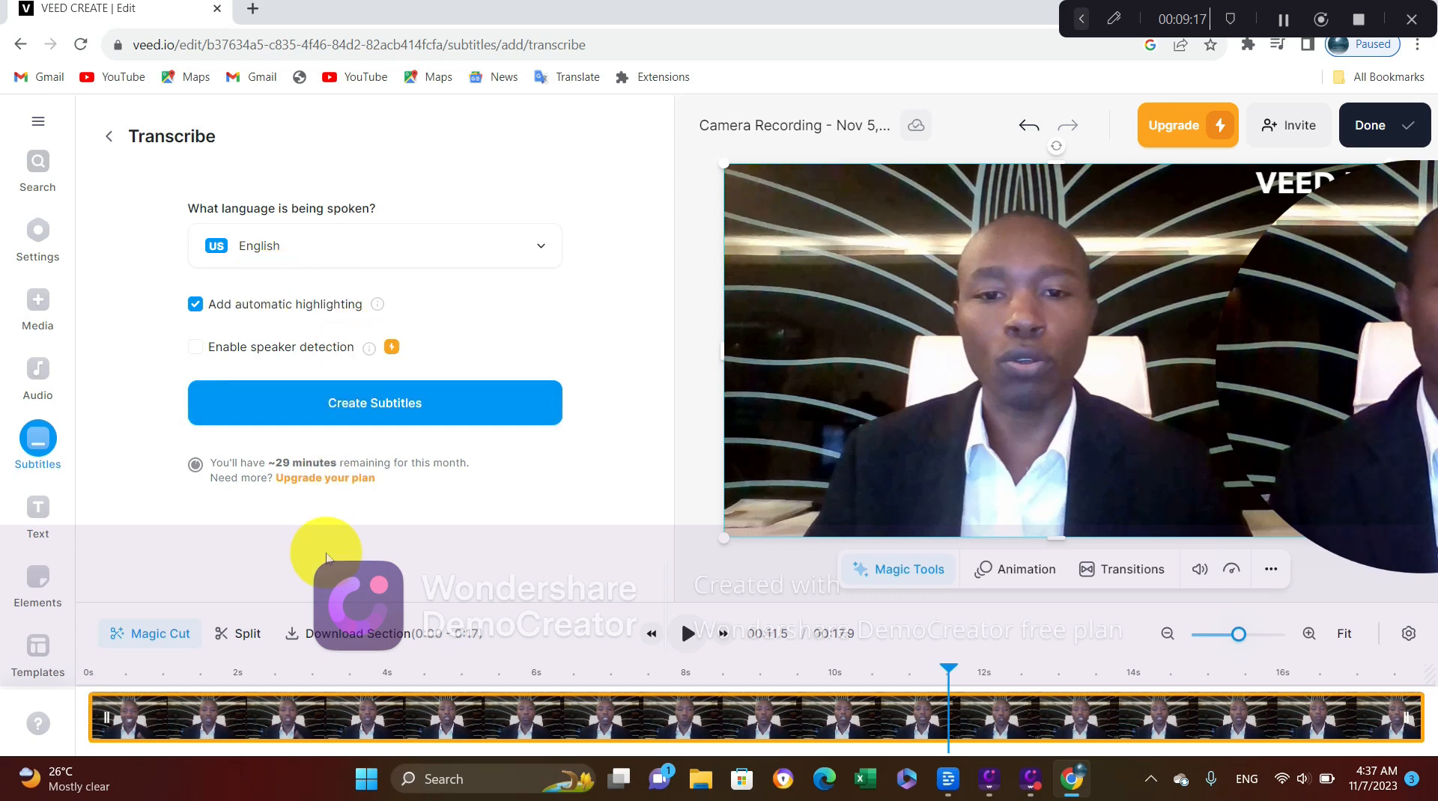
pyautogui.click(449, 413)
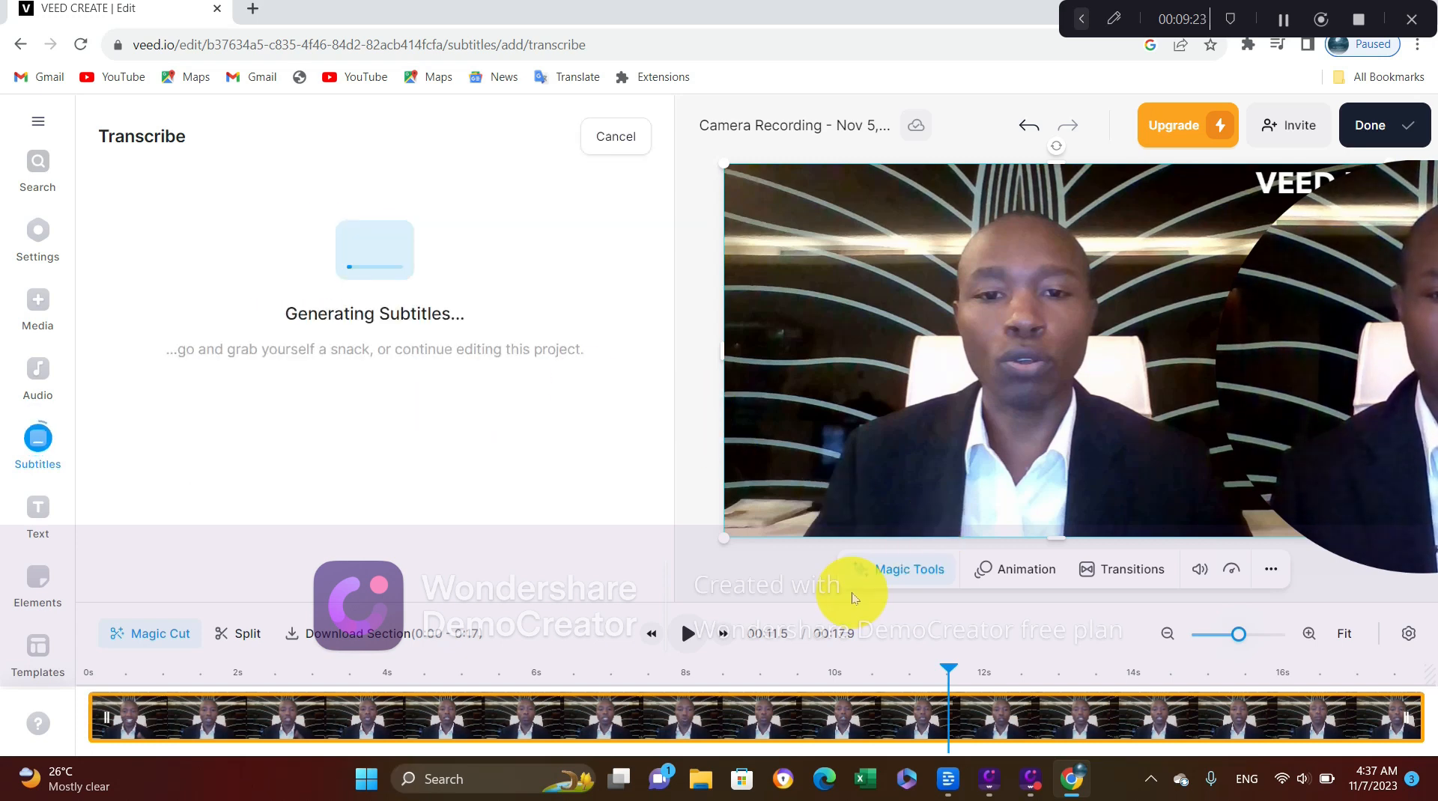
# Step: Return the playhead to the start of the timeline, review the generated subtitle lines and play the video with them
pyautogui.moveTo(949, 670); pyautogui.dragTo(72, 693)
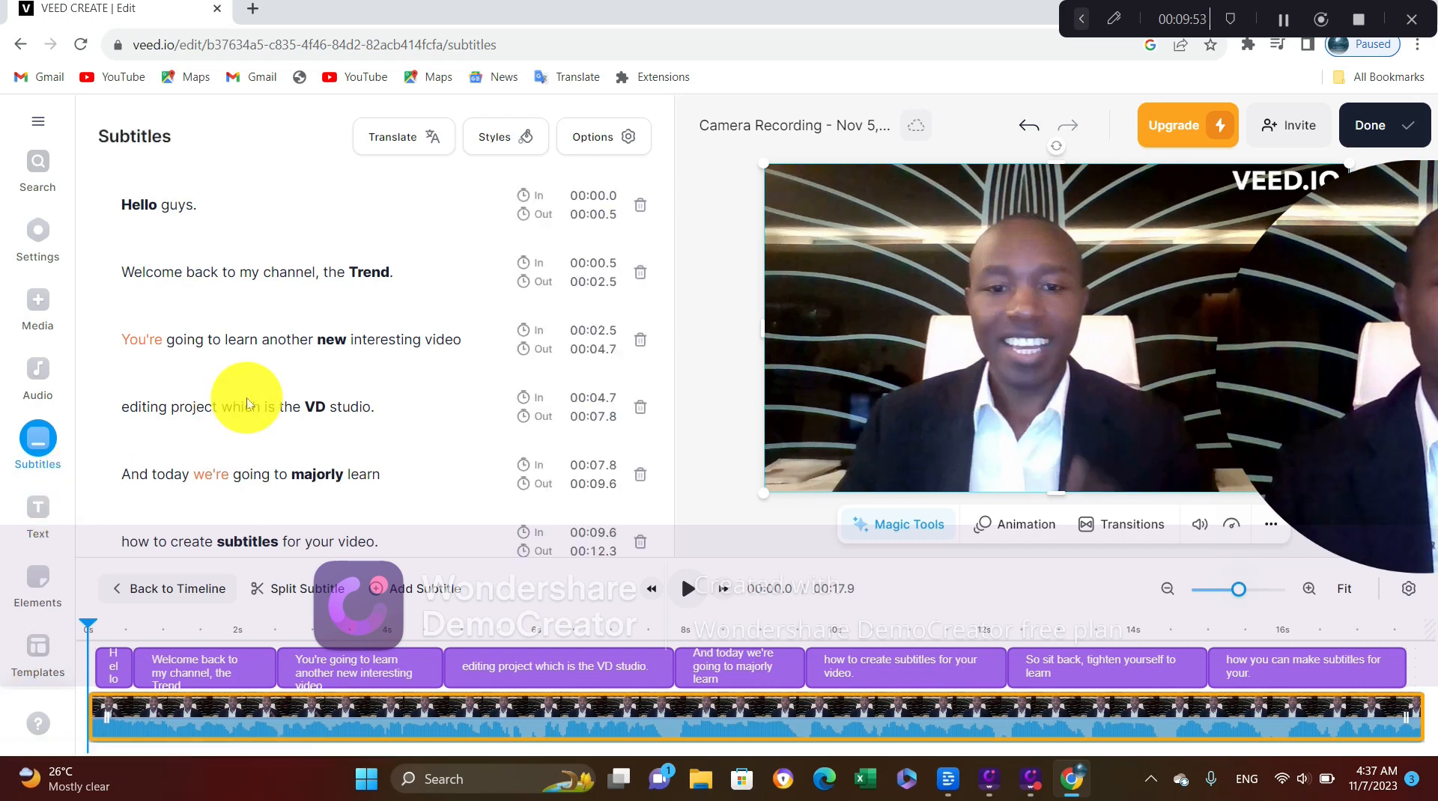
pyautogui.click(382, 274)
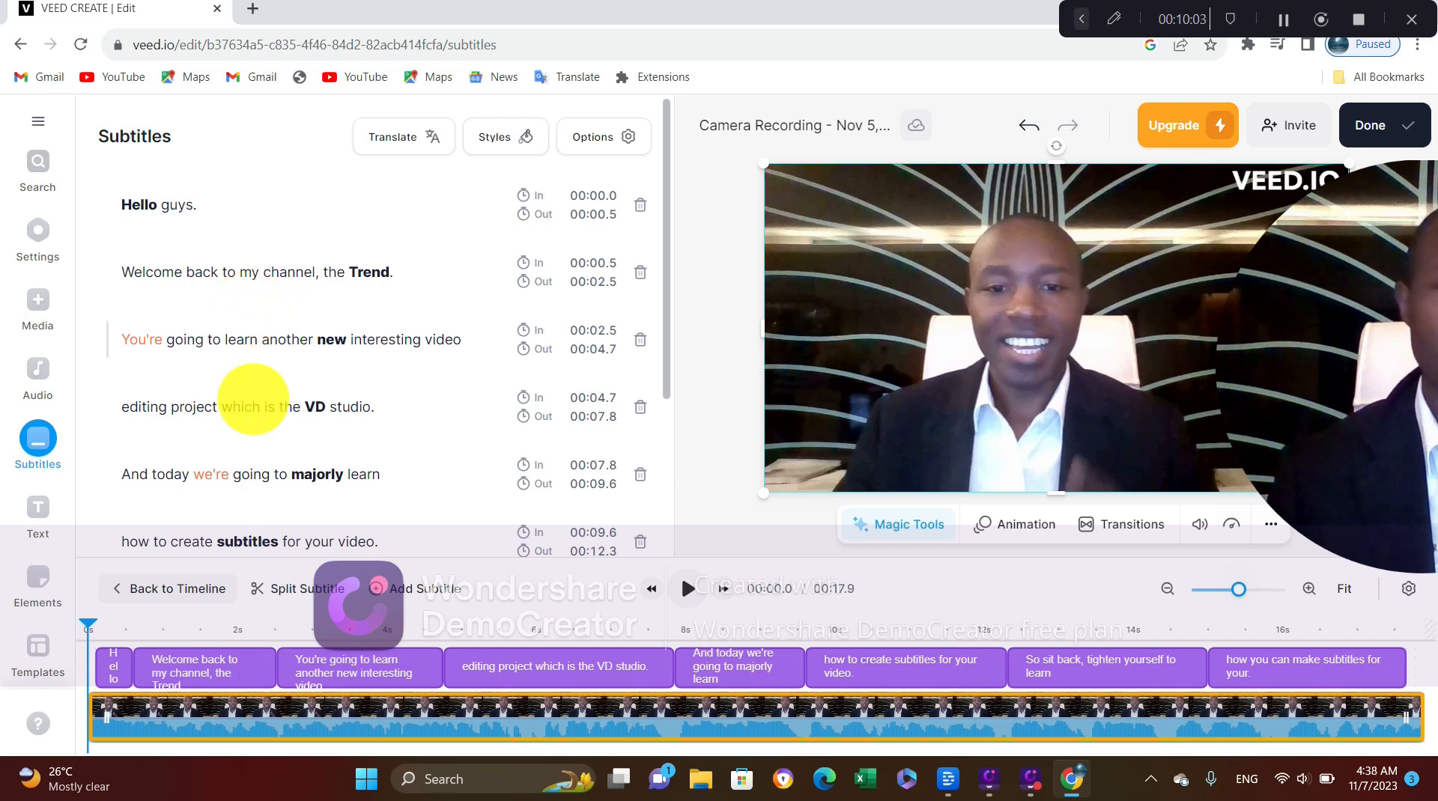
pyautogui.moveTo(669, 311); pyautogui.dragTo(681, 498)
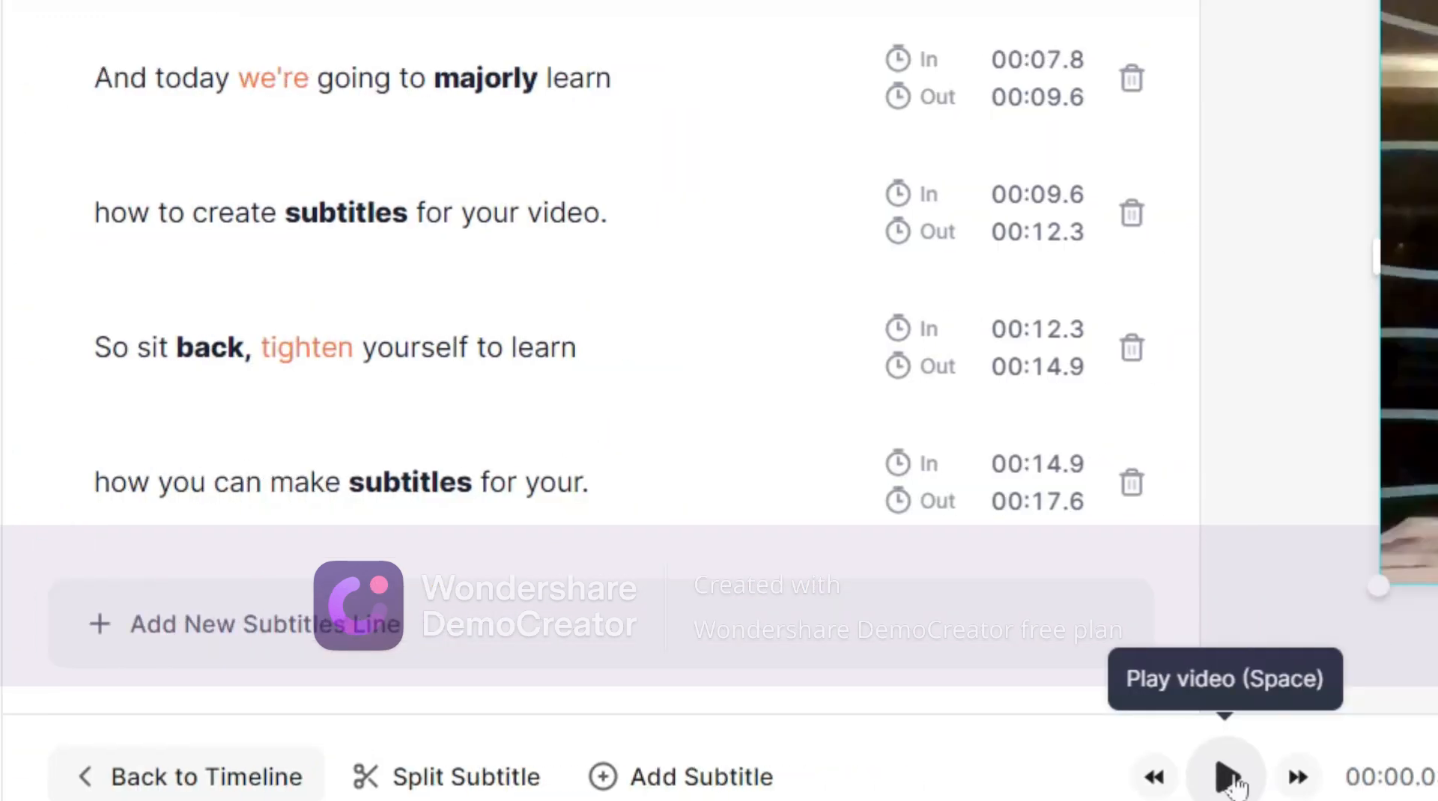
pyautogui.click(691, 592)
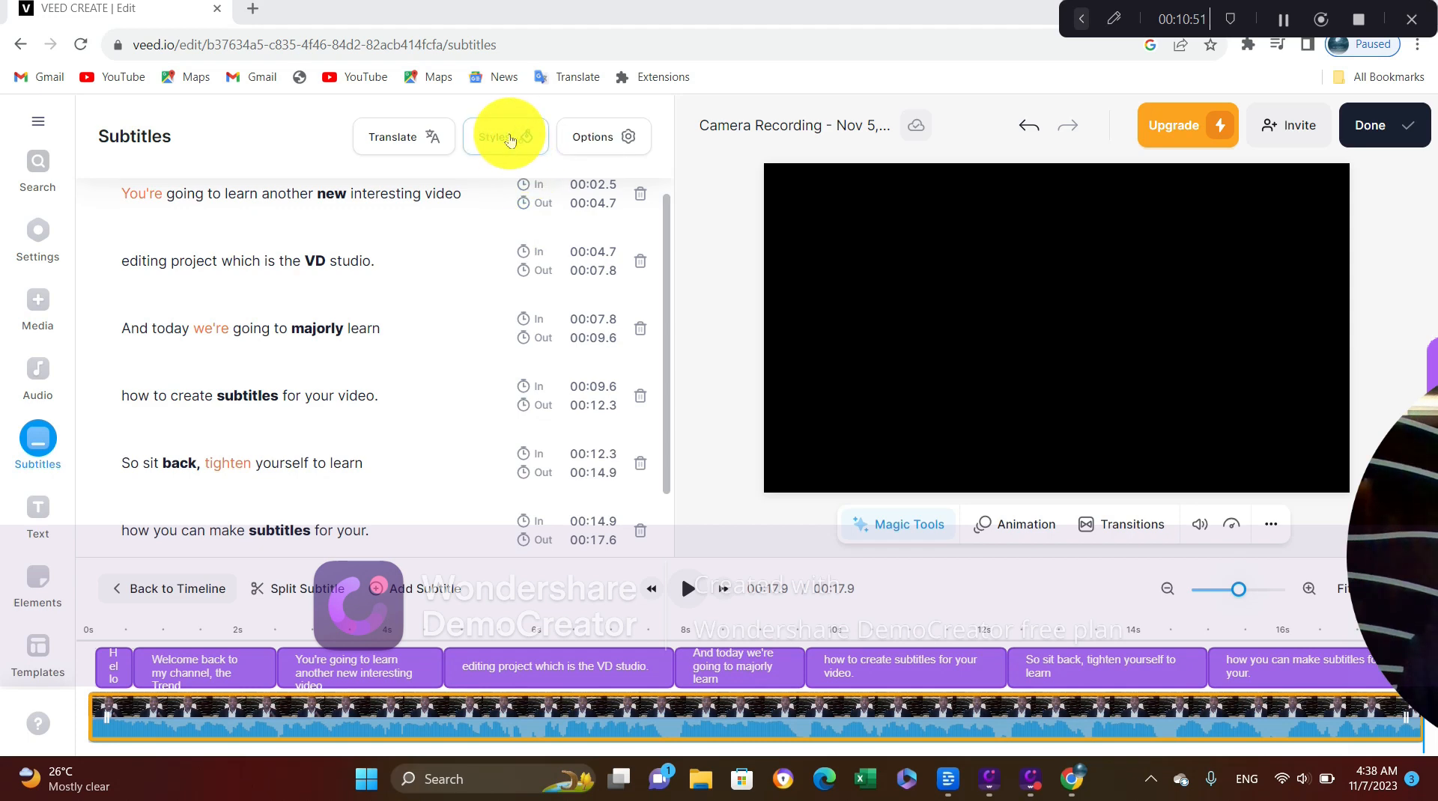
# Step: Look through the subtitle style presets and the customization, effect and animation options
pyautogui.click(508, 139)
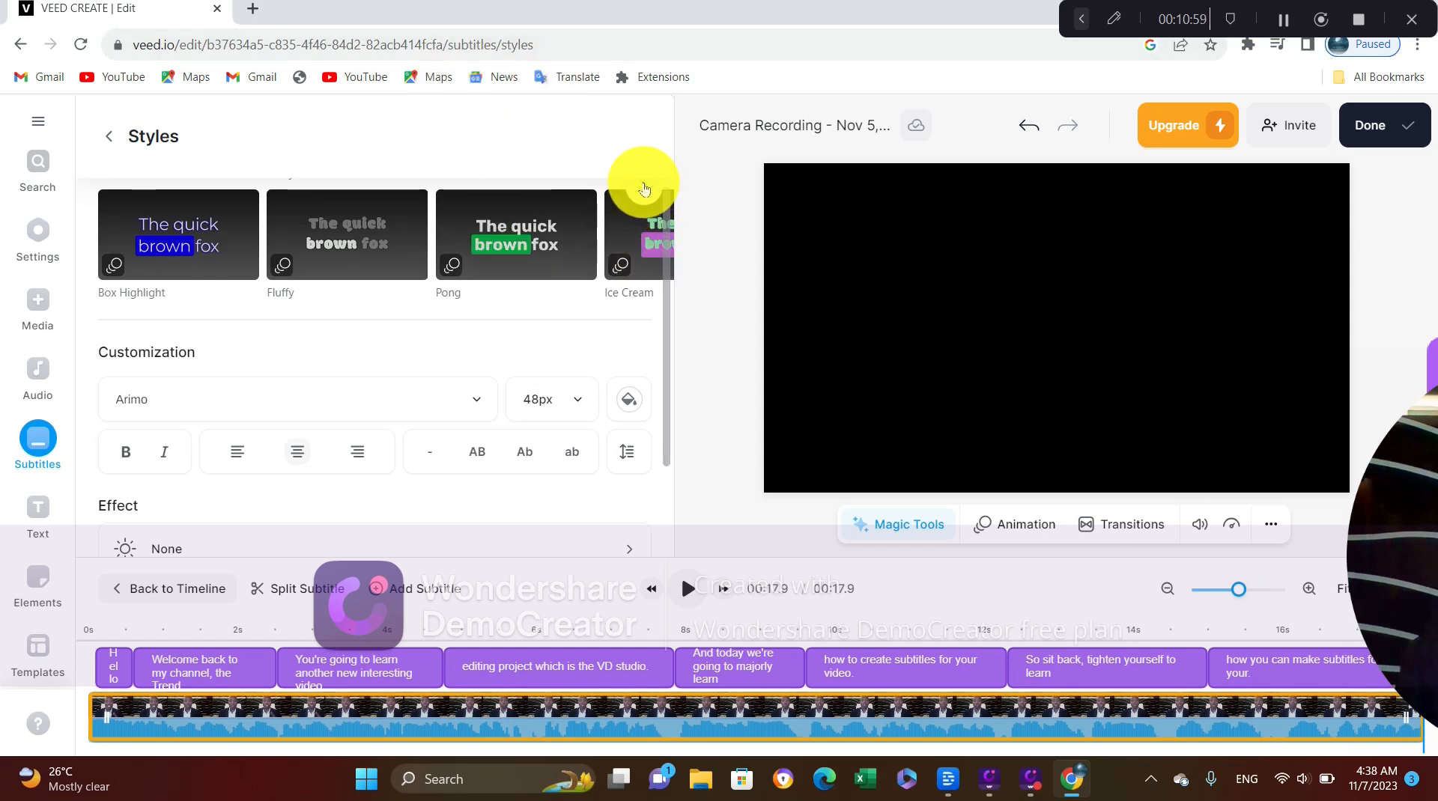
pyautogui.click(644, 188)
pyautogui.click(644, 188)
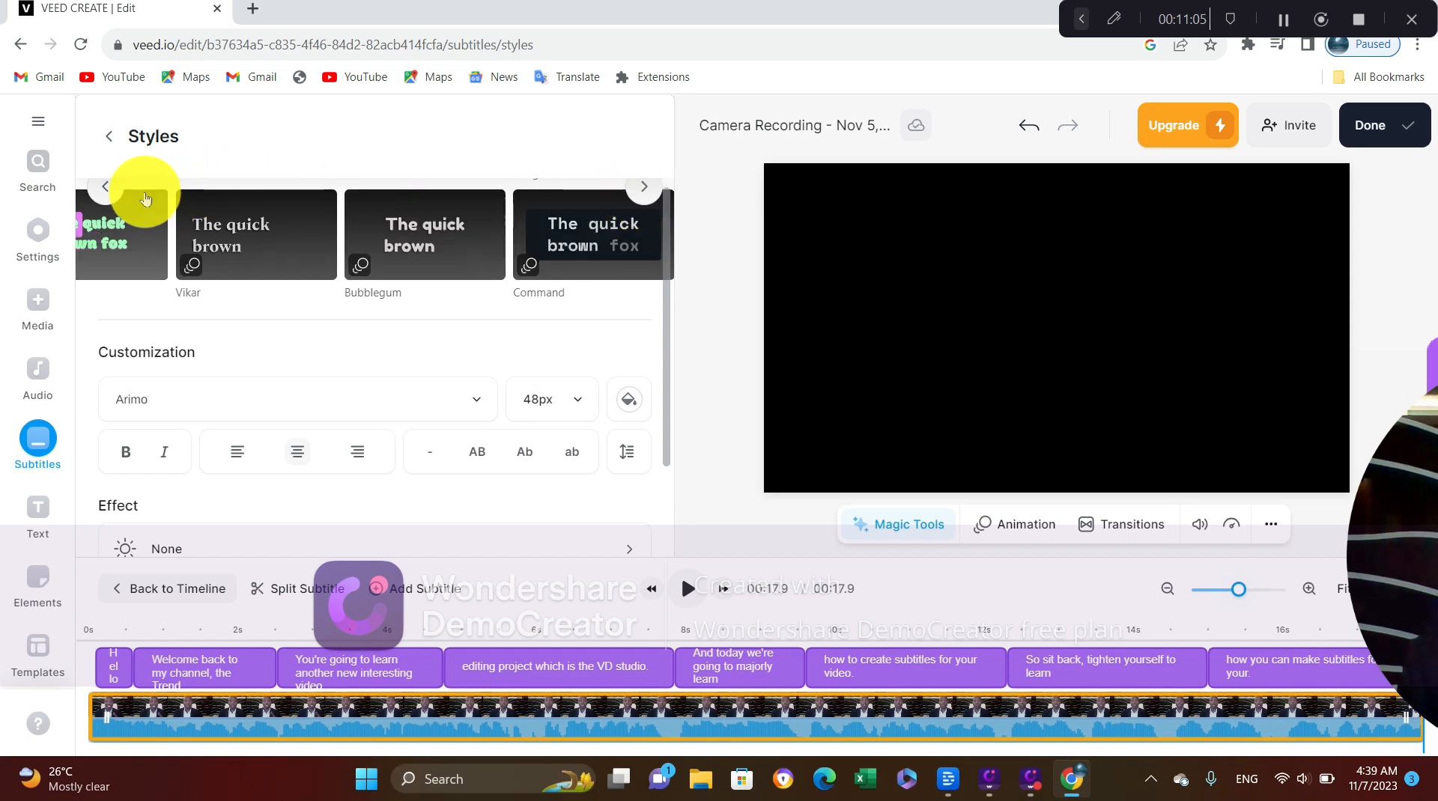
pyautogui.click(99, 191)
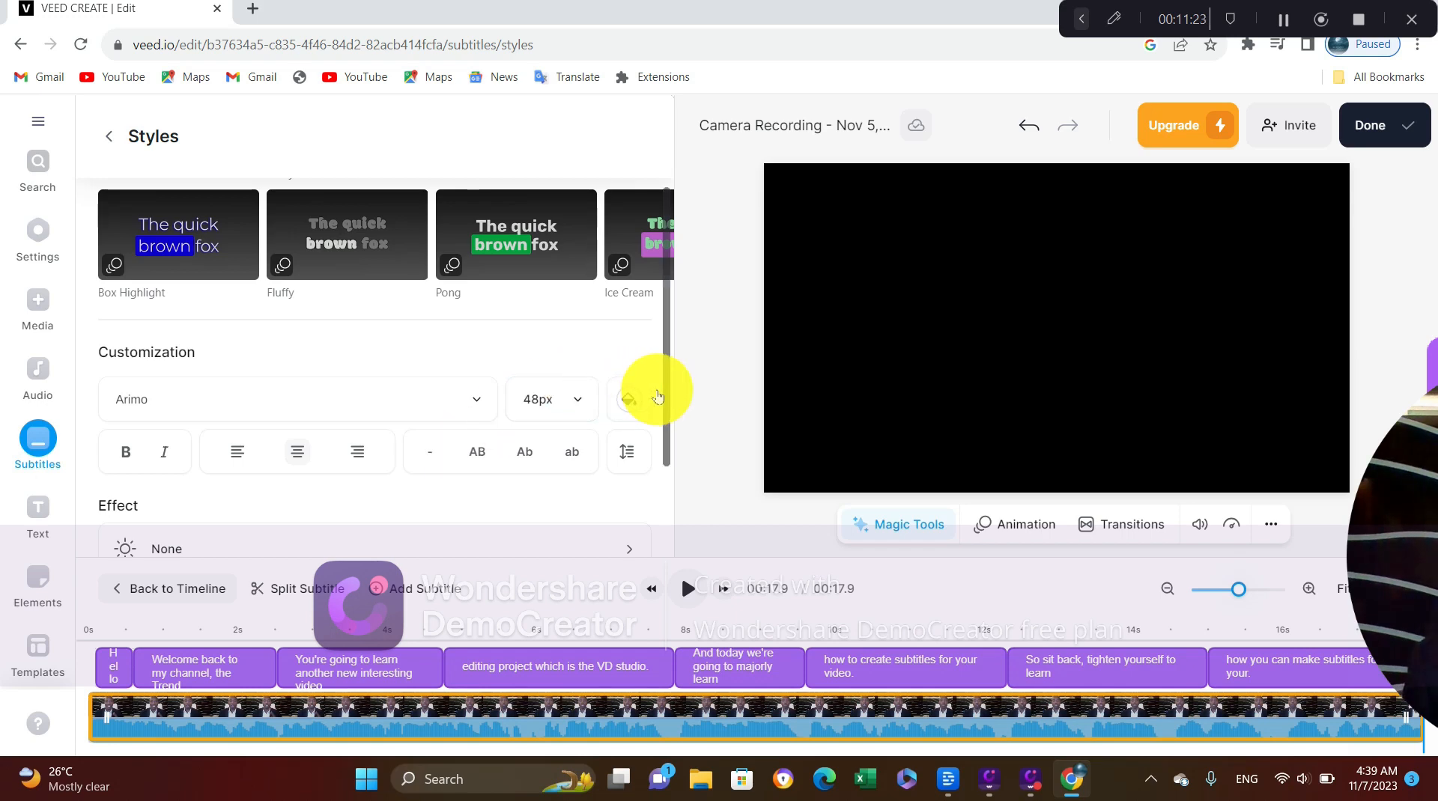
pyautogui.moveTo(664, 395); pyautogui.dragTo(663, 506)
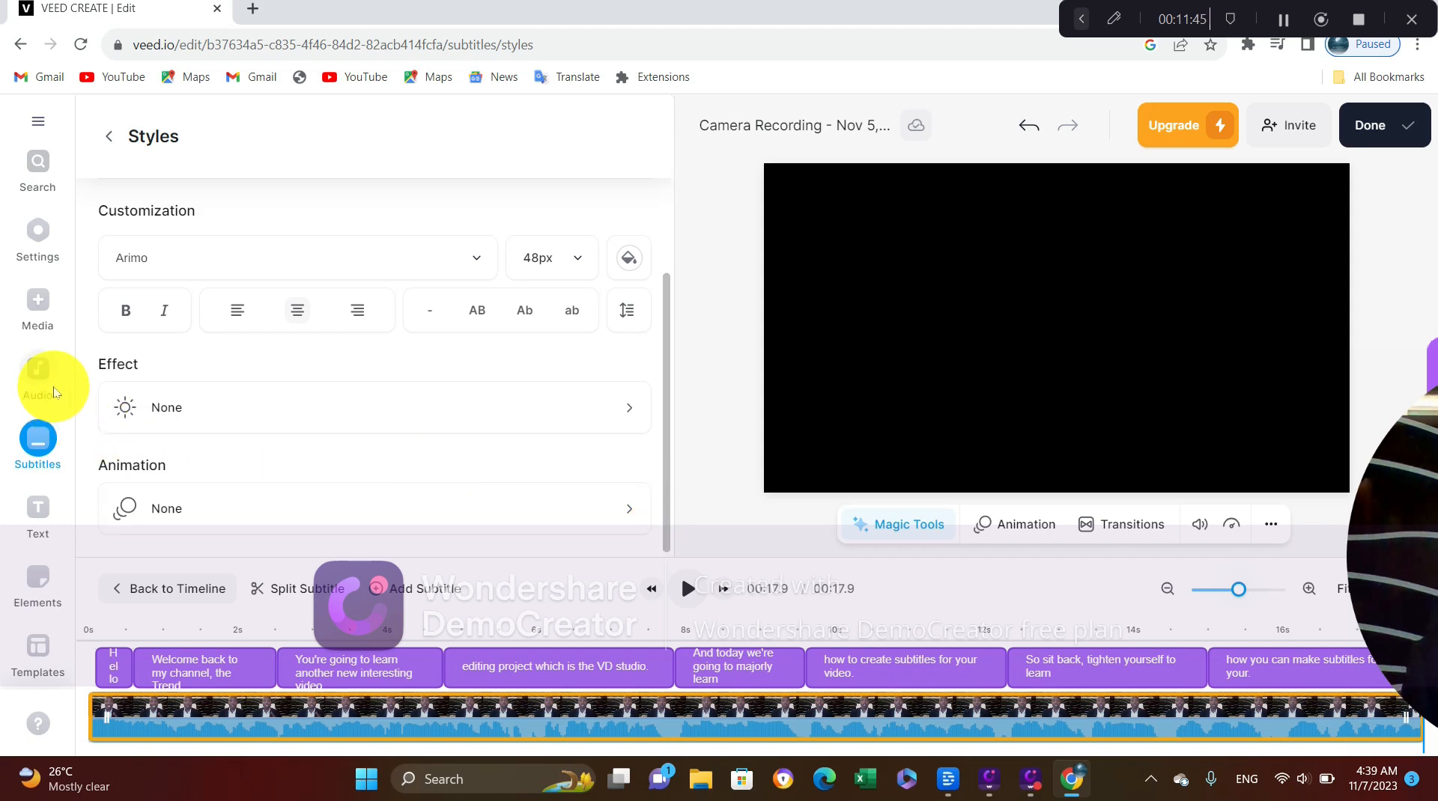
# Step: Preview the Pop stock music tracks "I'll Be With You Instrumental", "I'll Be With You 30 Seconds" and "wordsUsay (instrumental)"
pyautogui.click(51, 375)
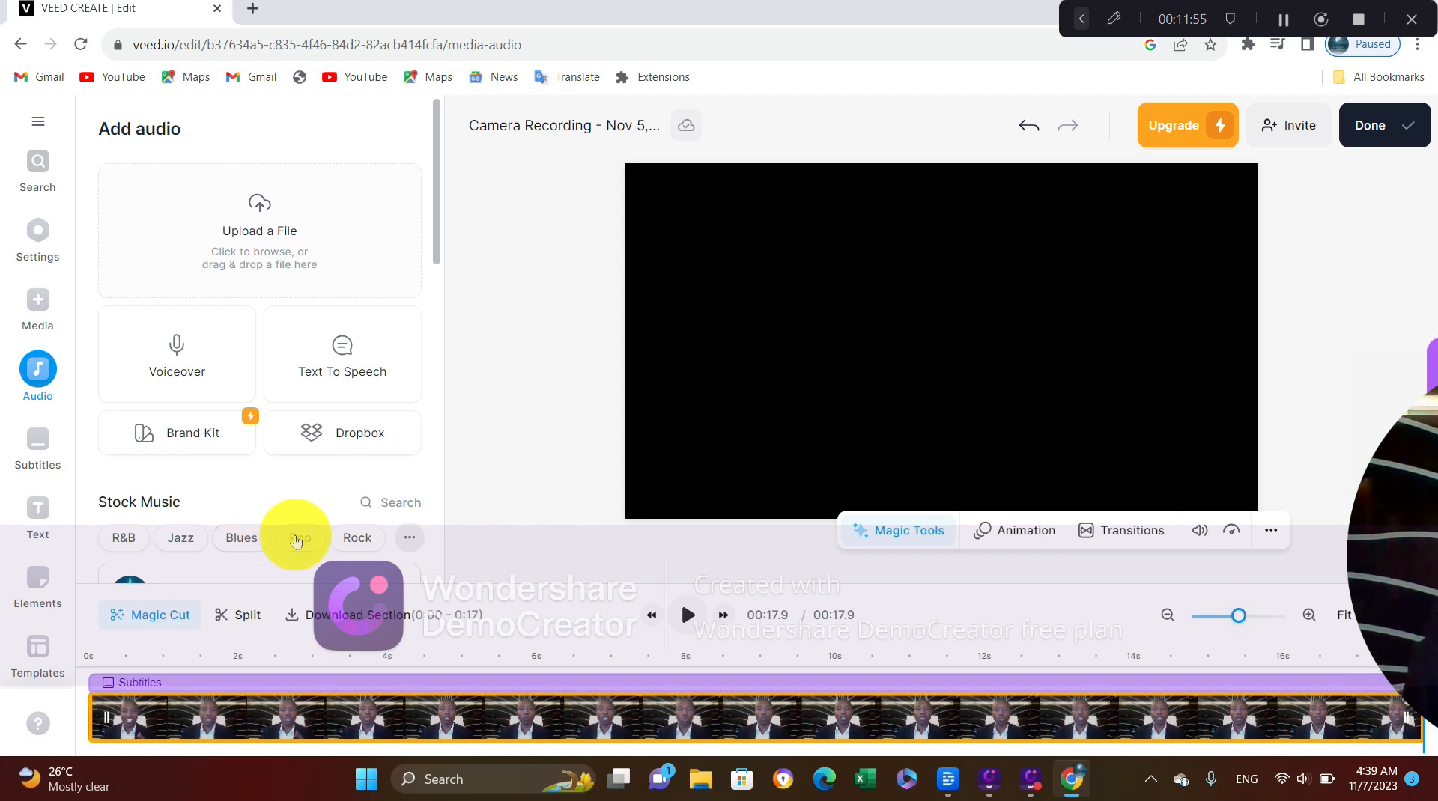
pyautogui.click(297, 539)
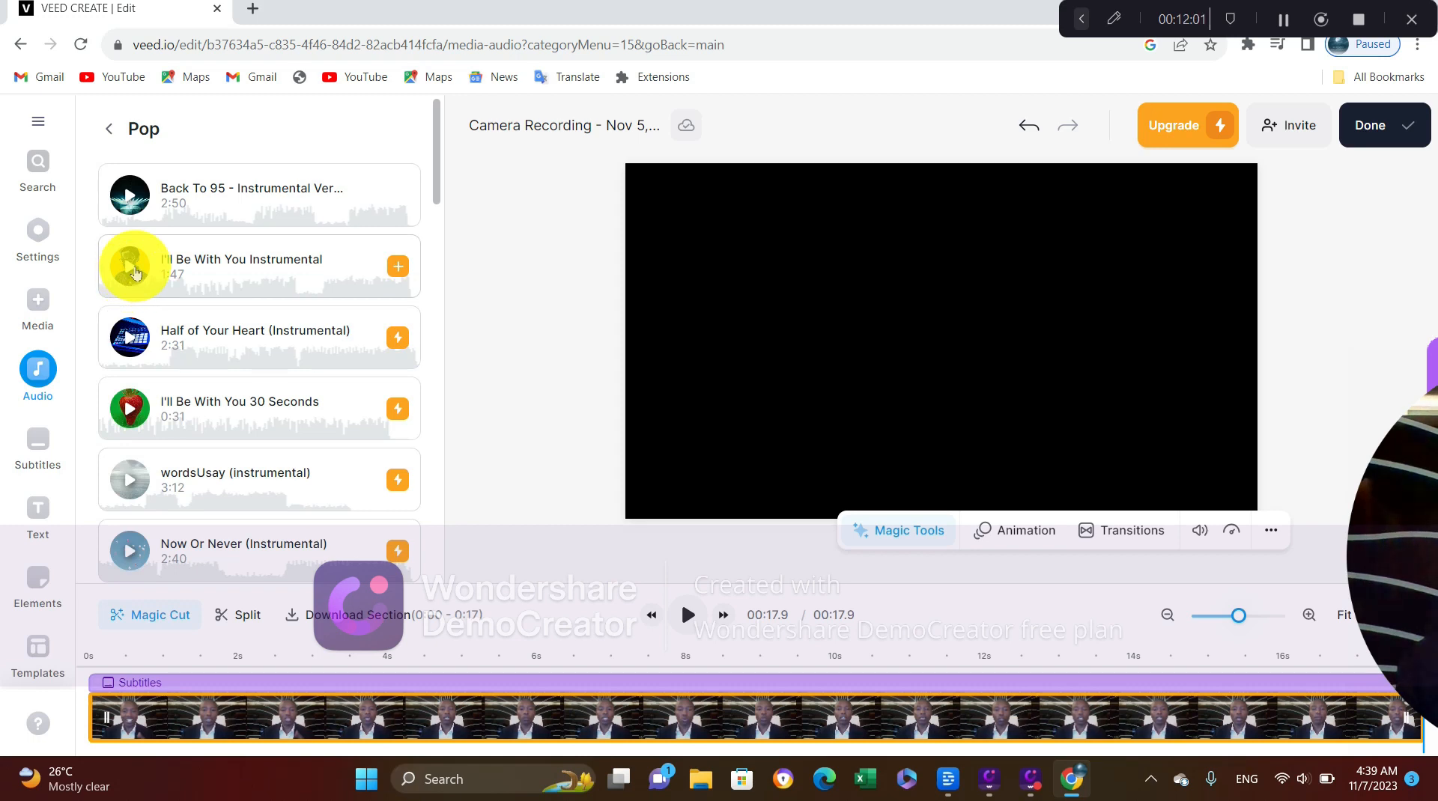
pyautogui.click(132, 262)
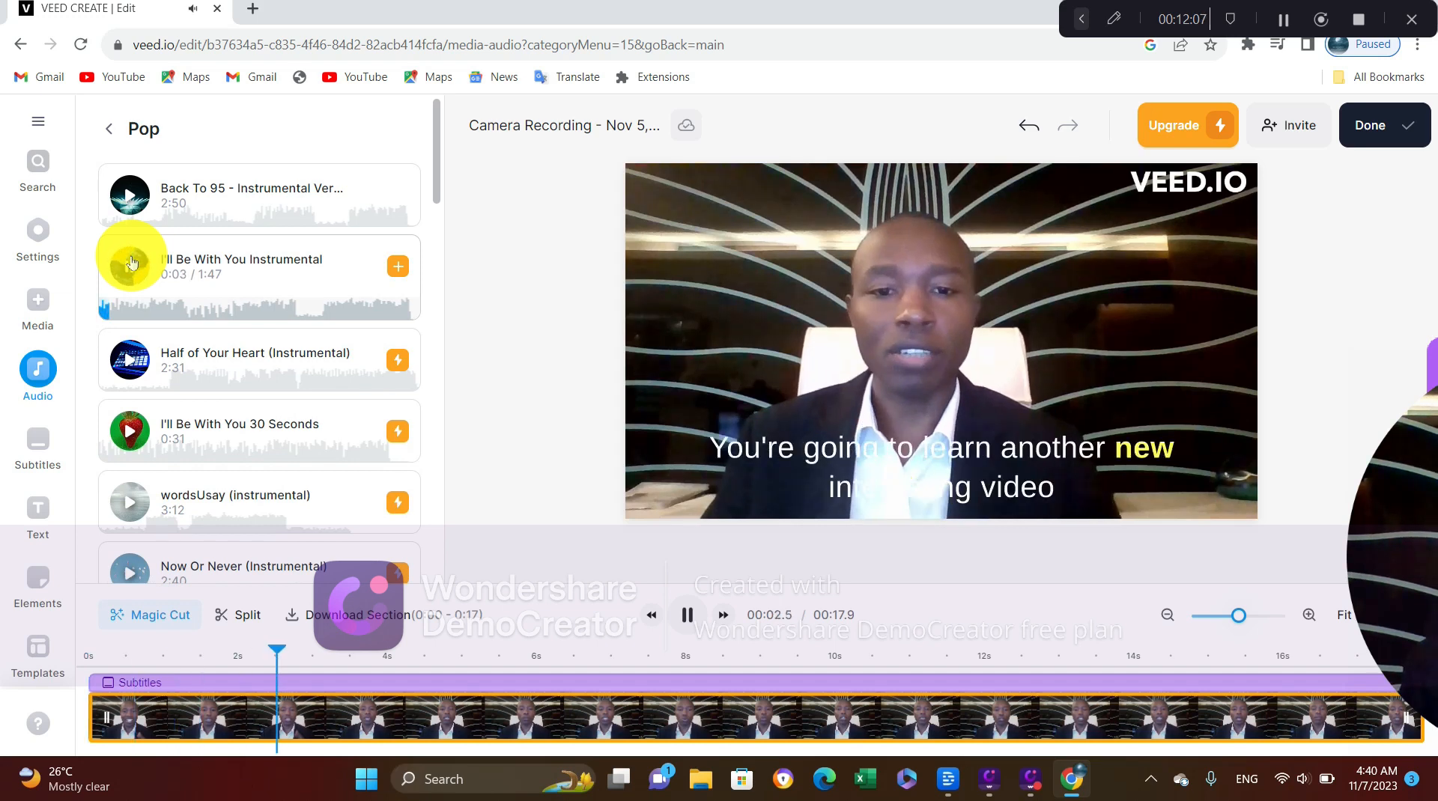
pyautogui.click(686, 615)
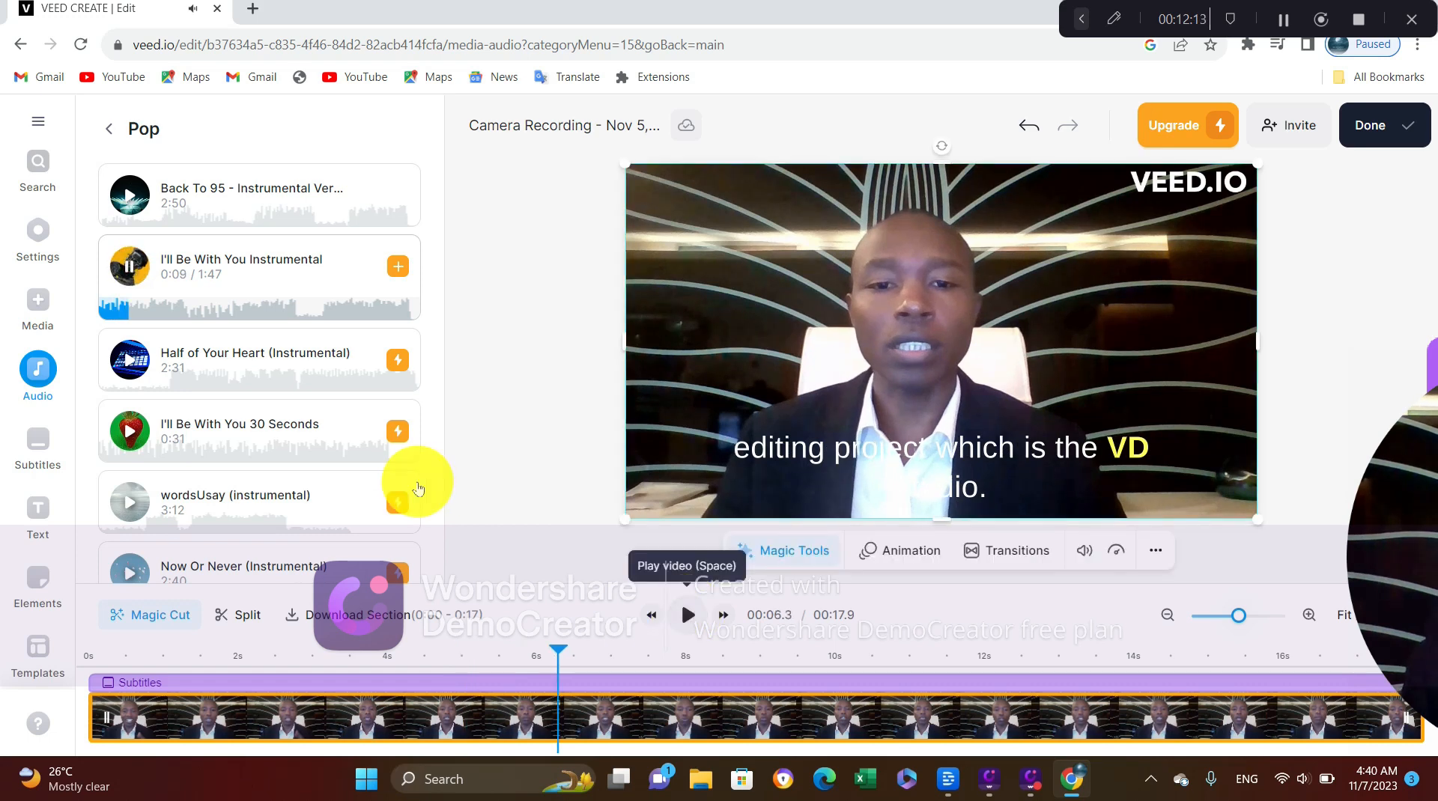
pyautogui.click(130, 268)
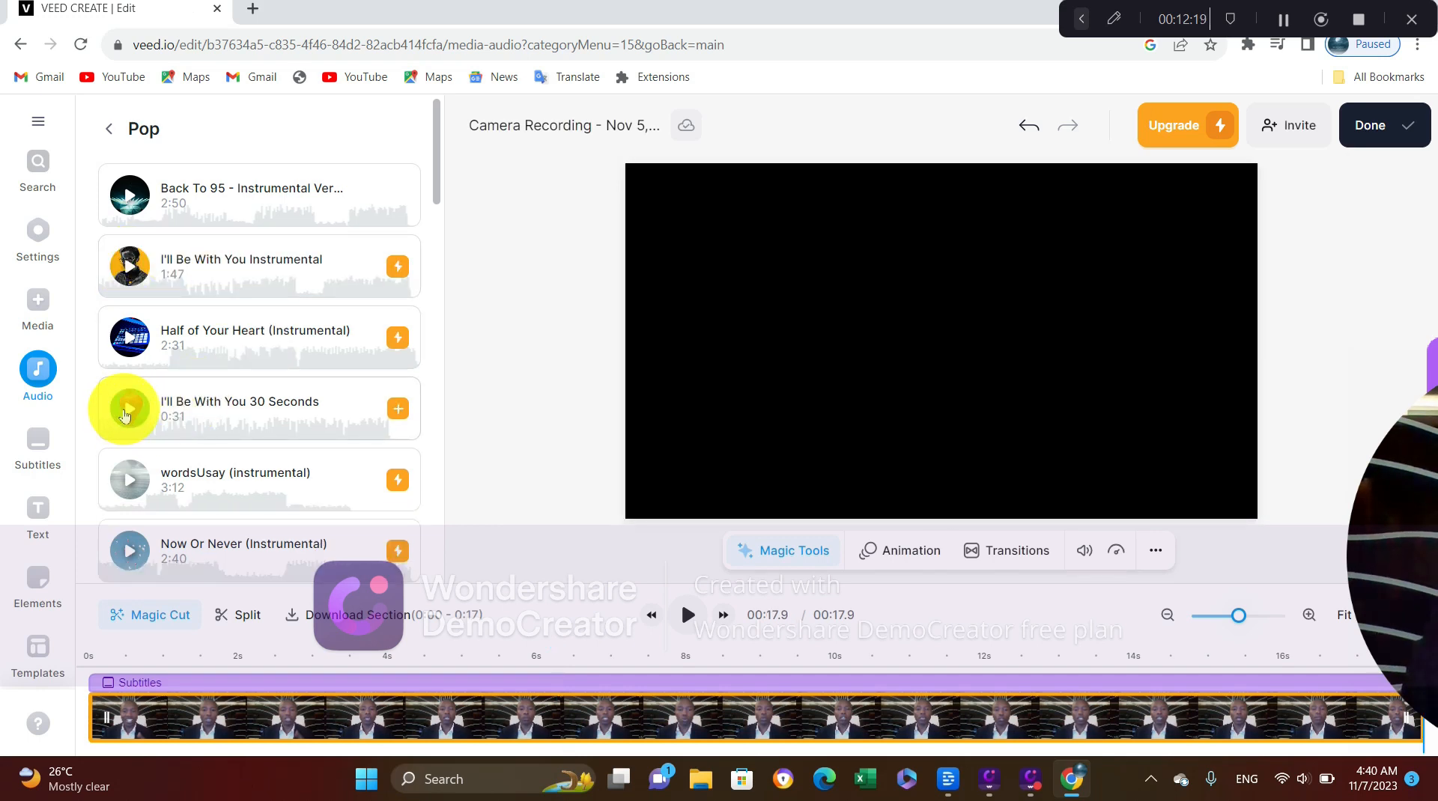
pyautogui.click(126, 414)
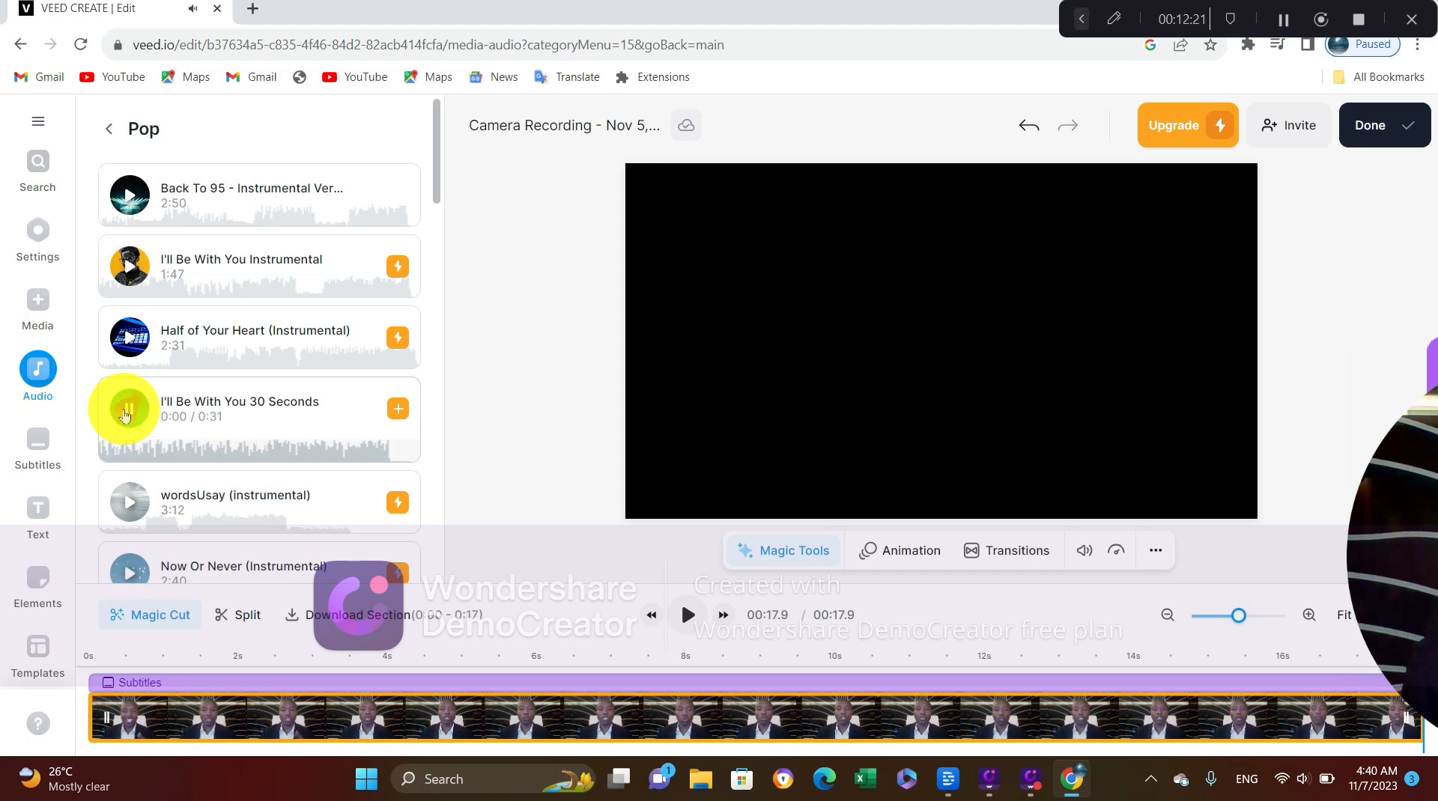
pyautogui.click(130, 483)
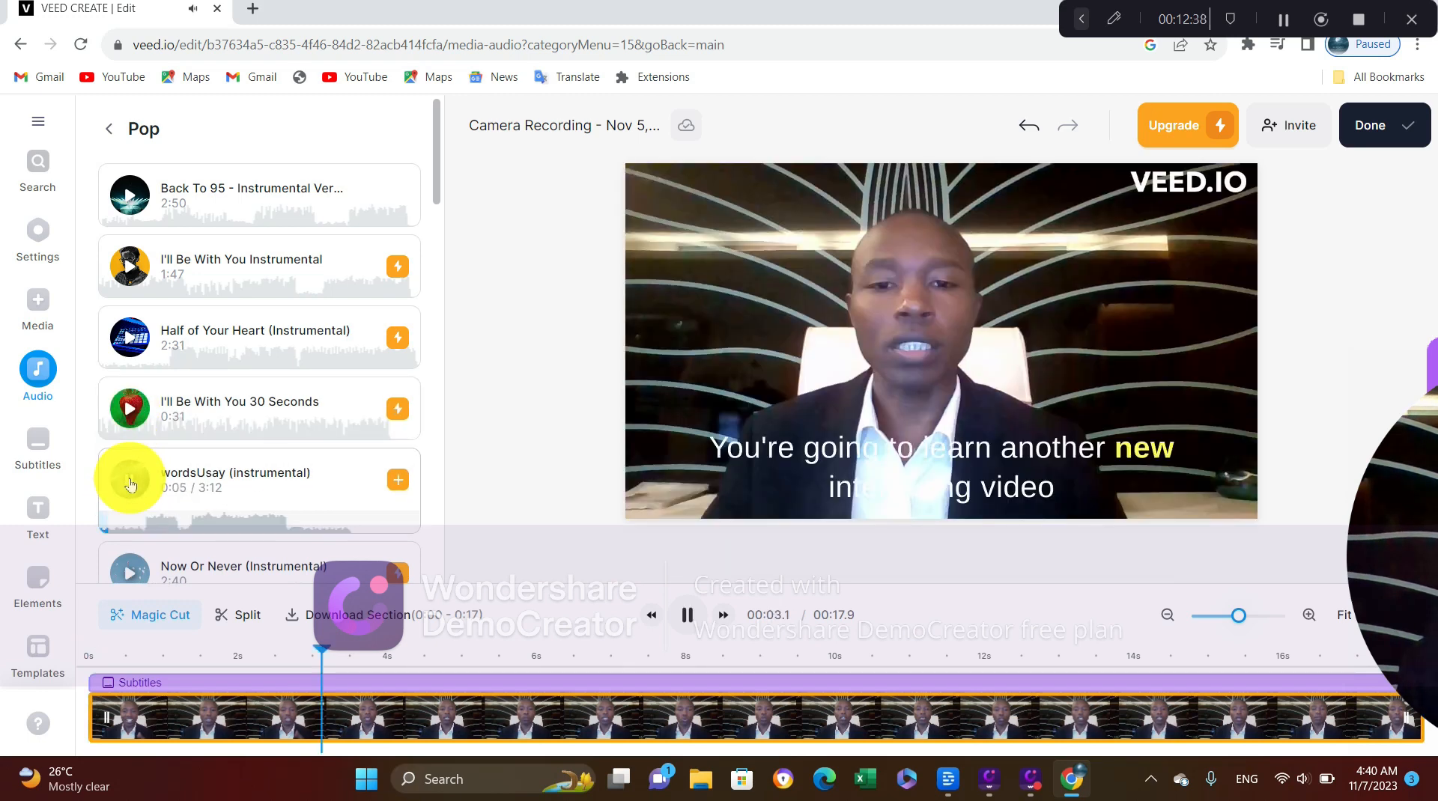
pyautogui.click(129, 483)
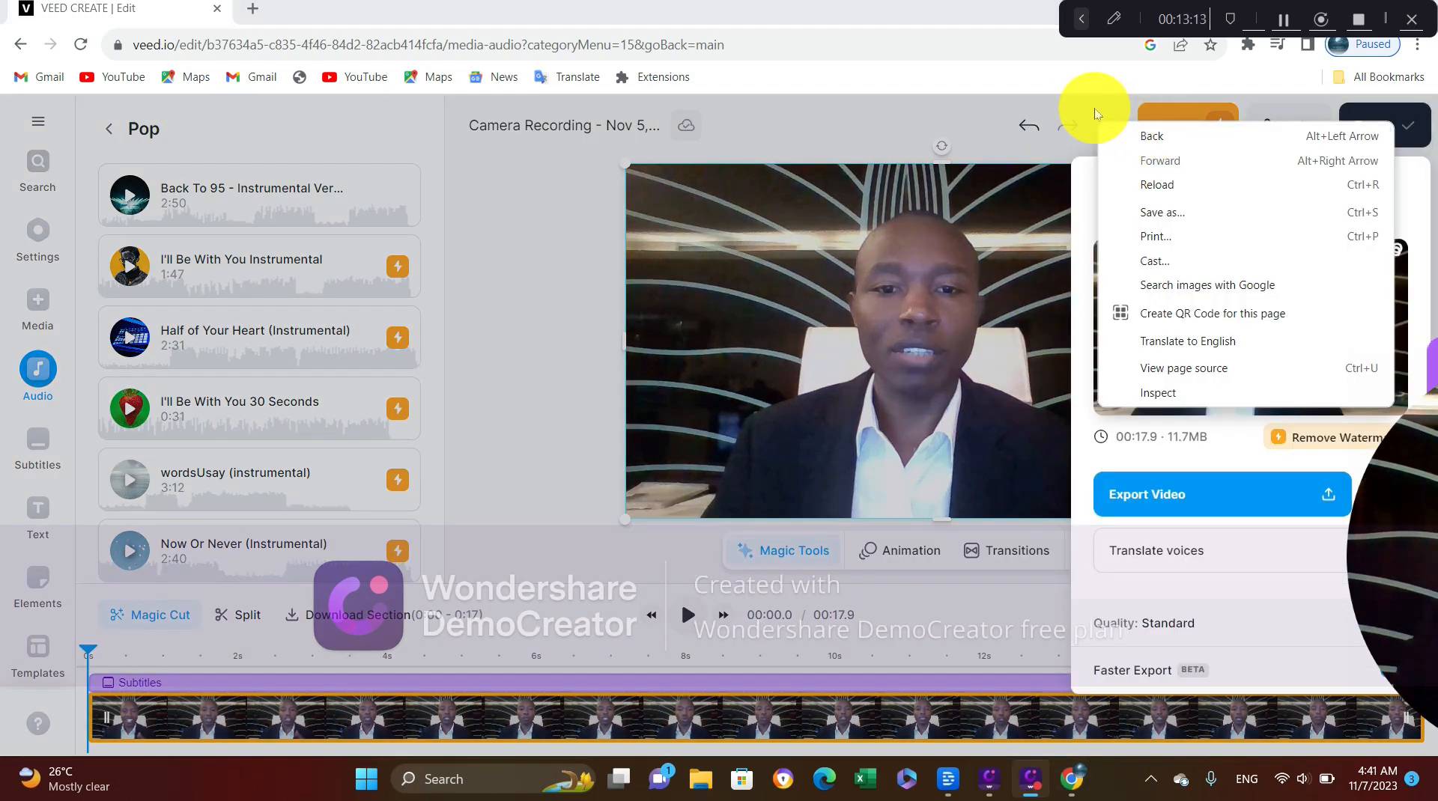
# Step: Export the subtitled video at Standard quality and copy its share link
pyautogui.click(1084, 81)
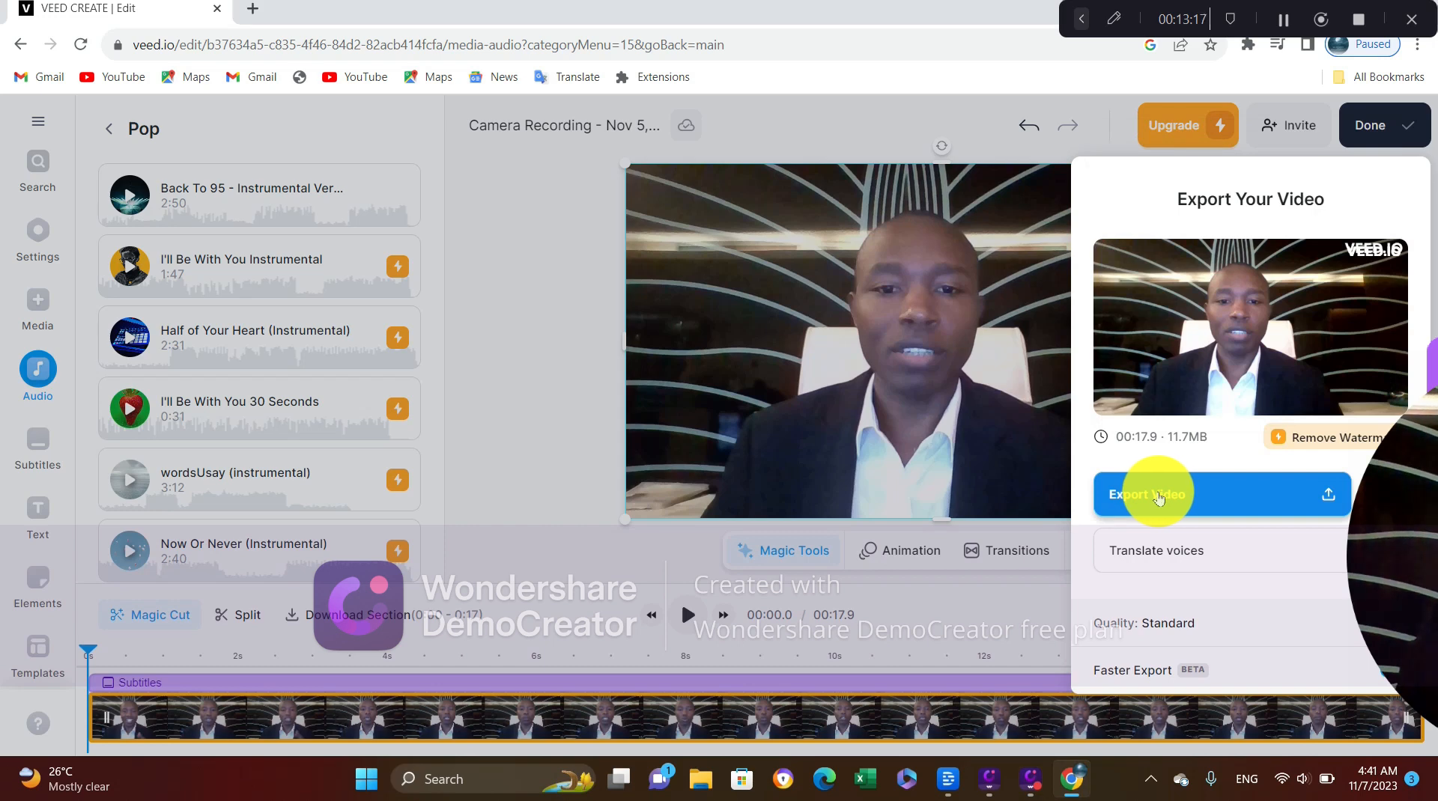
pyautogui.click(1159, 498)
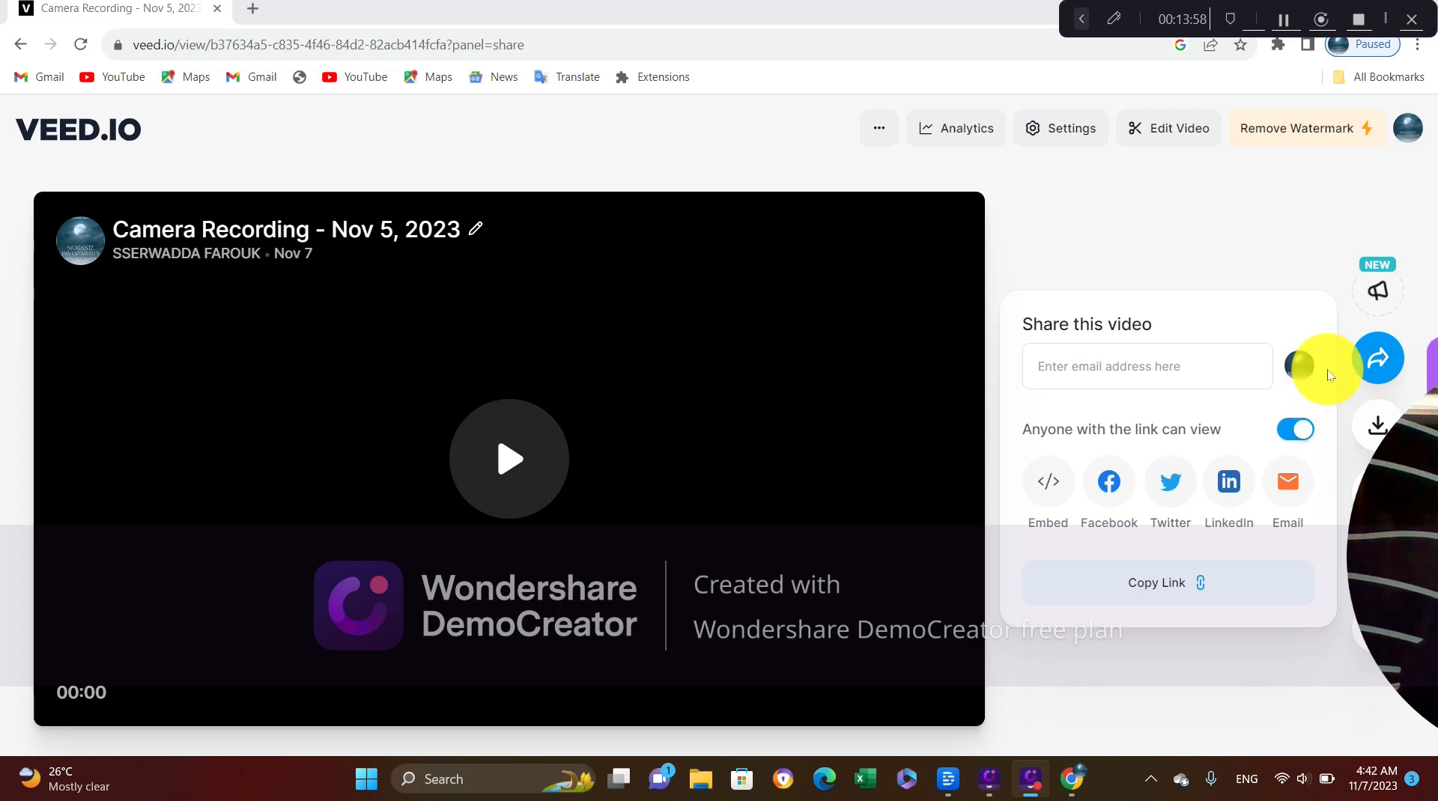
pyautogui.click(1231, 363)
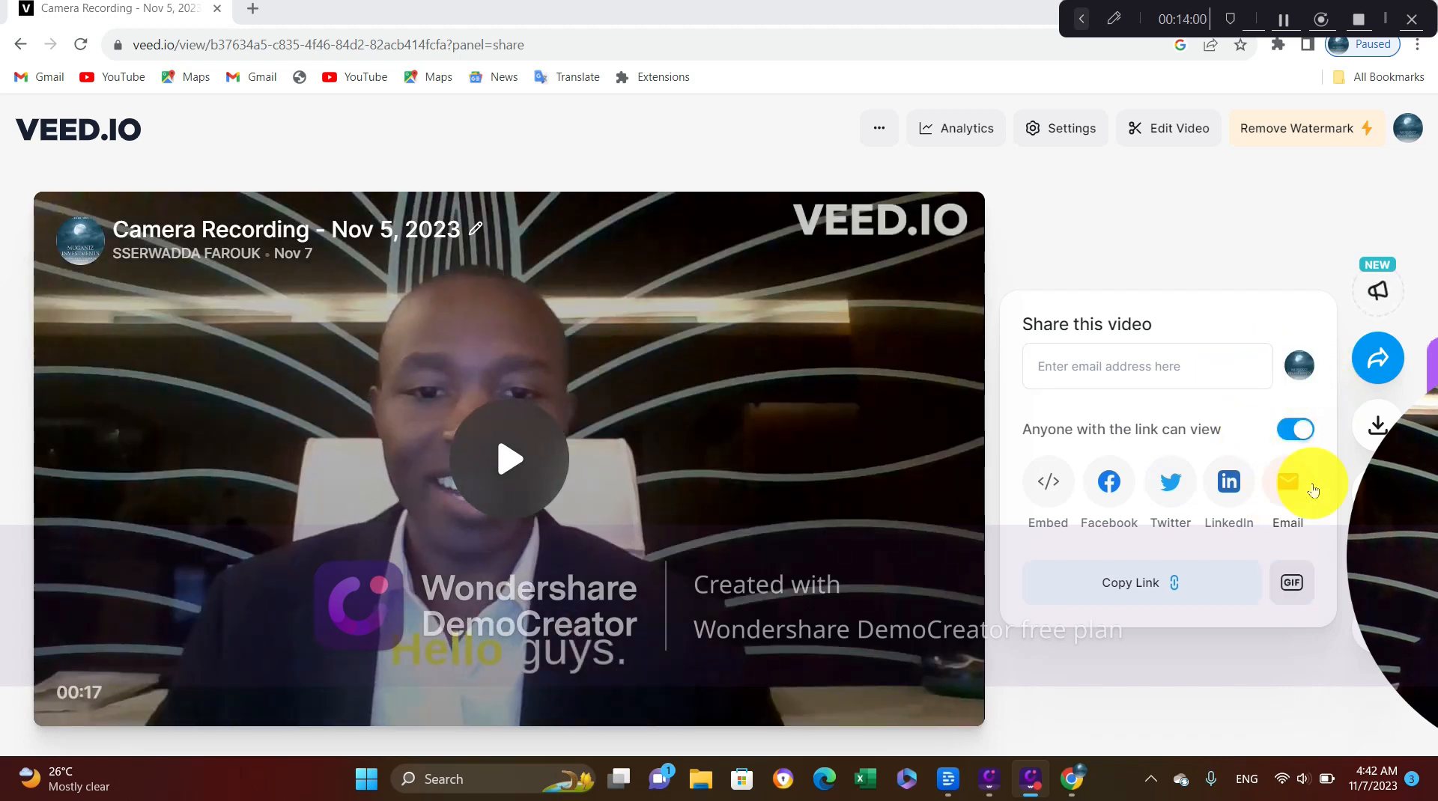
pyautogui.click(1109, 599)
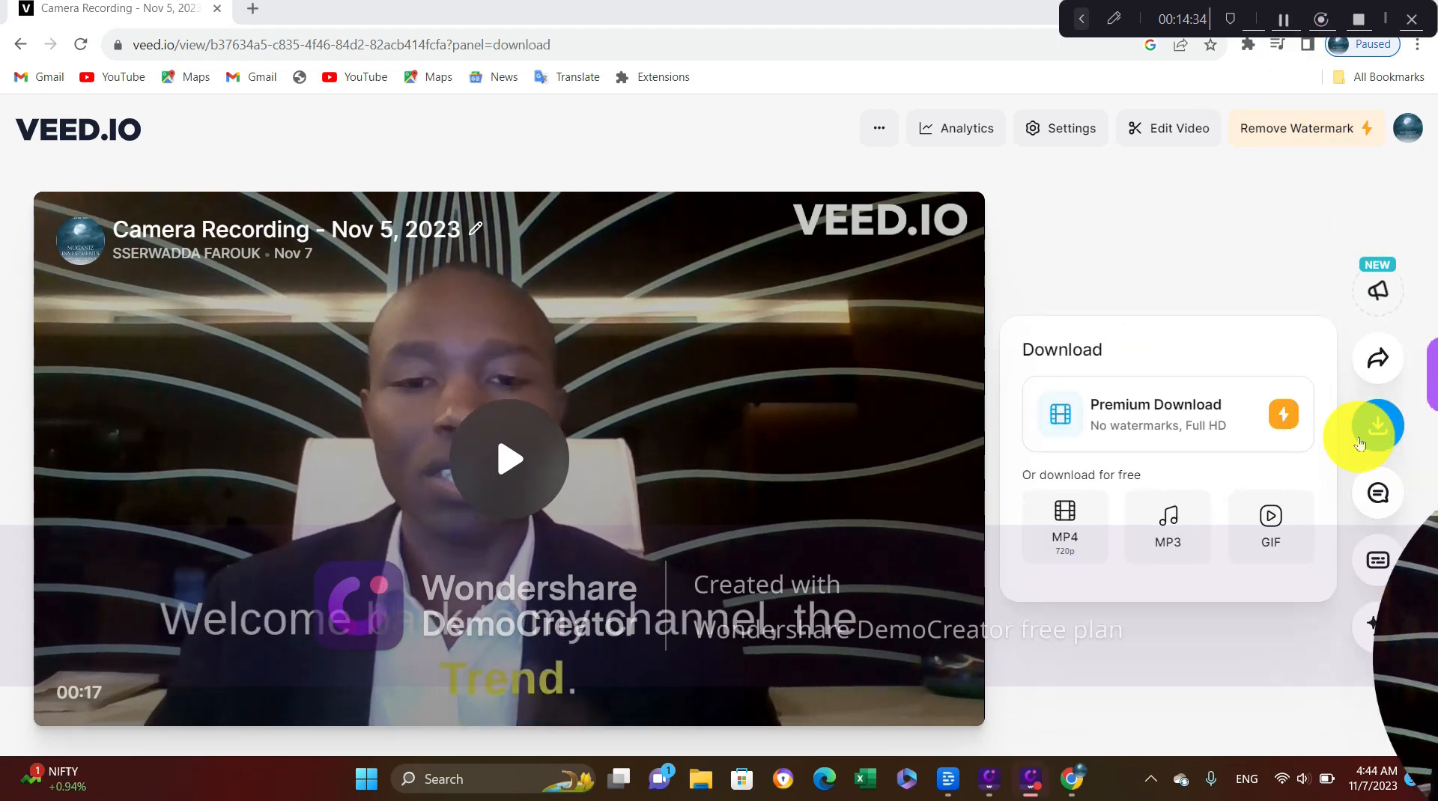
# Step: Choose the free 720p MP4 download of the exported video, and open the Premium Download option
pyautogui.click(1380, 427)
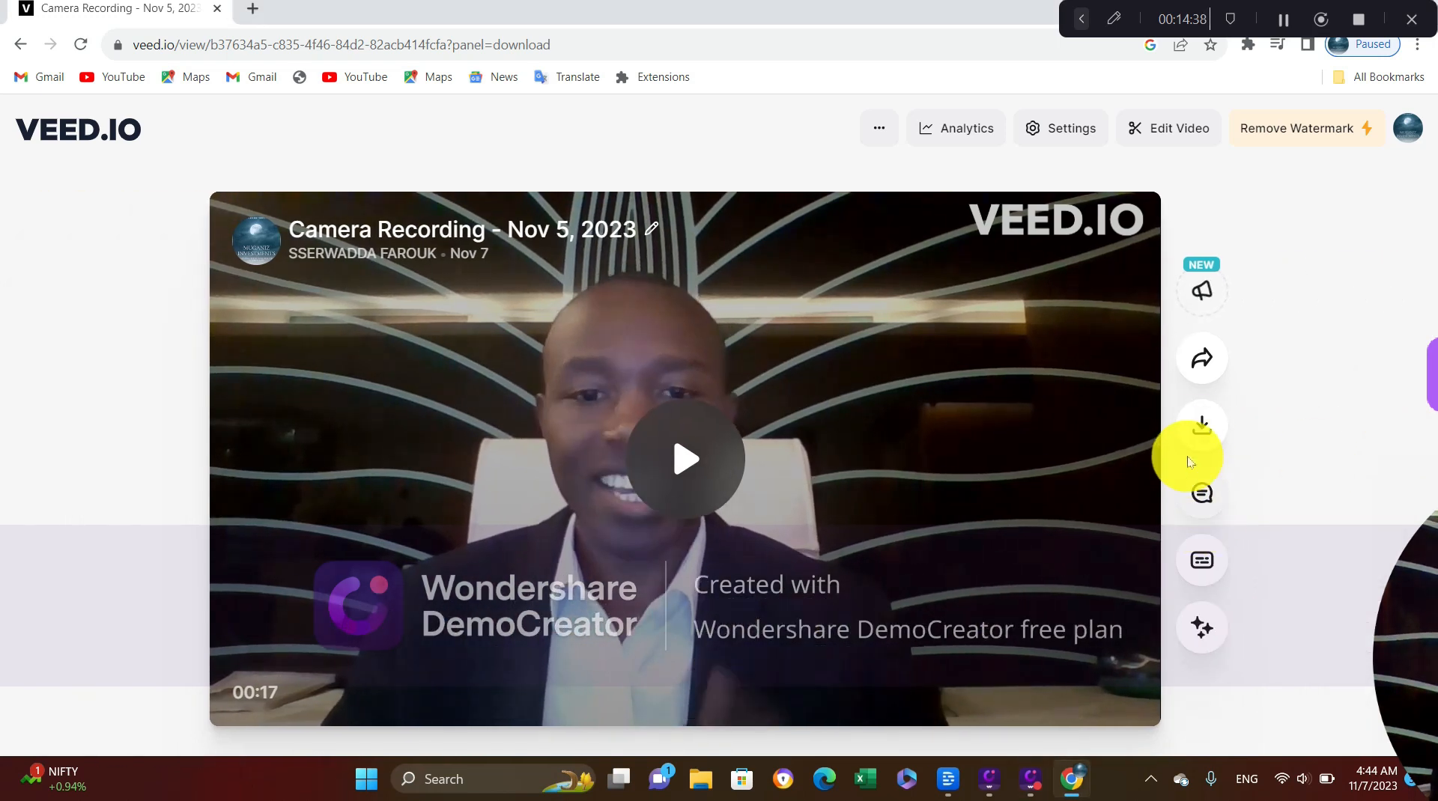
pyautogui.click(1199, 429)
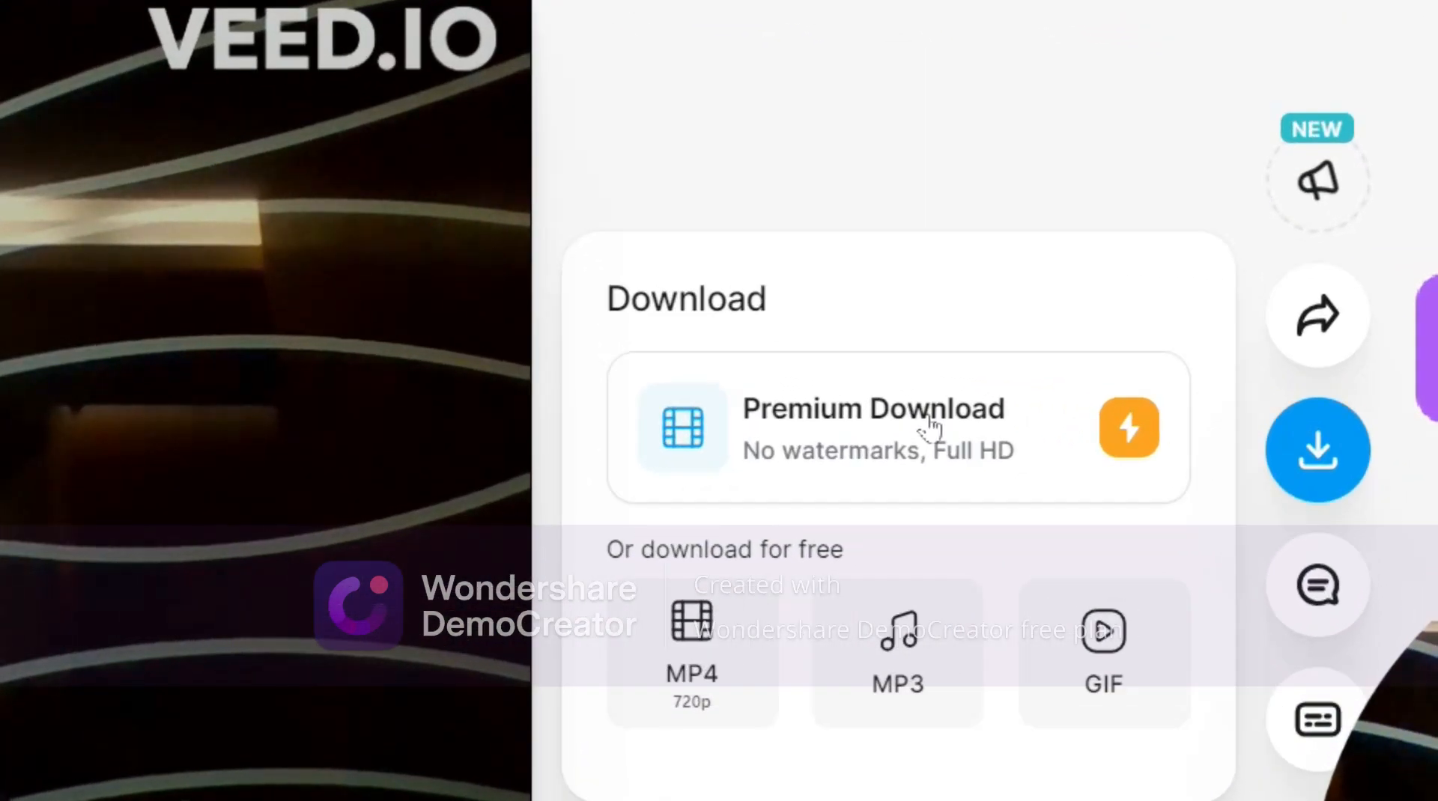
pyautogui.click(694, 642)
pyautogui.click(1136, 424)
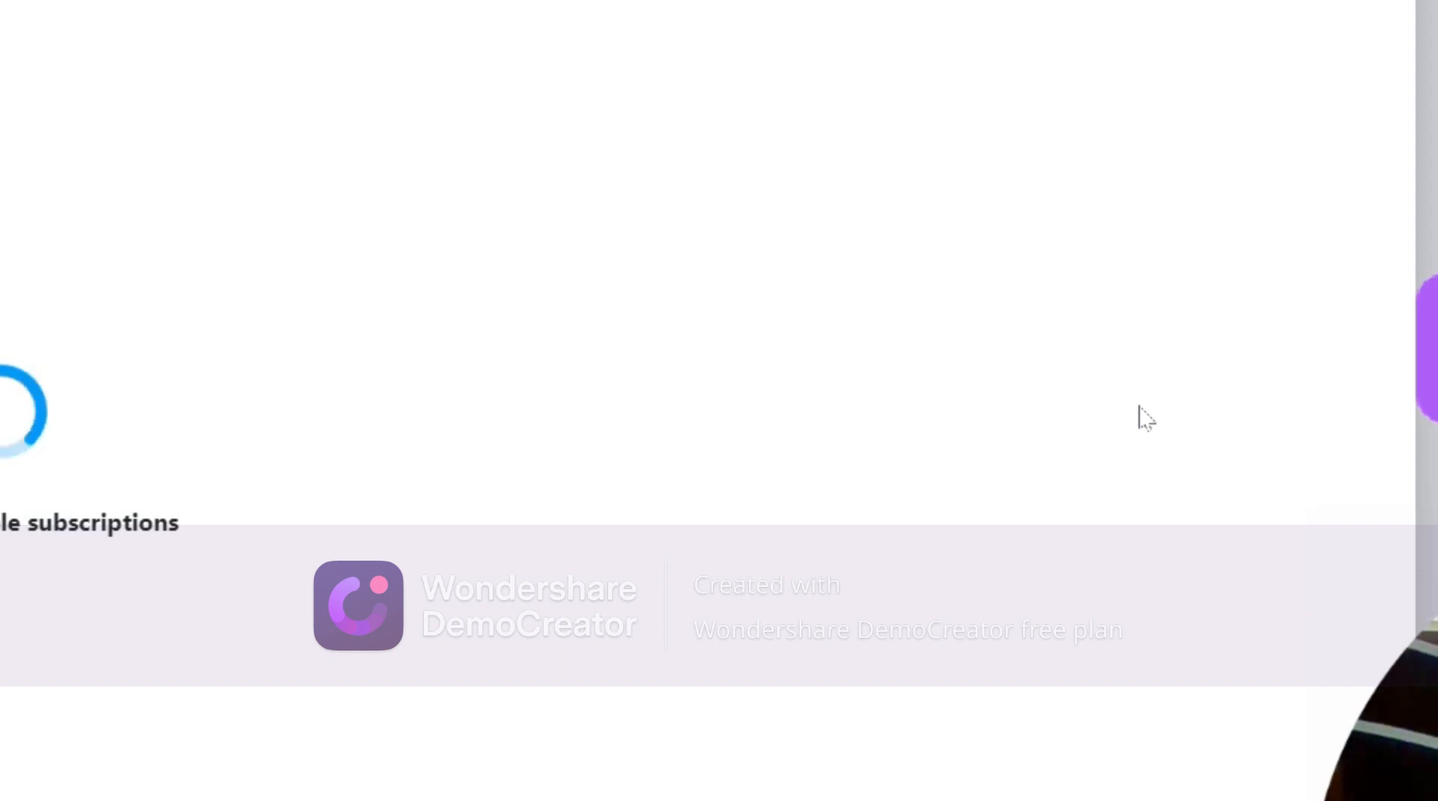